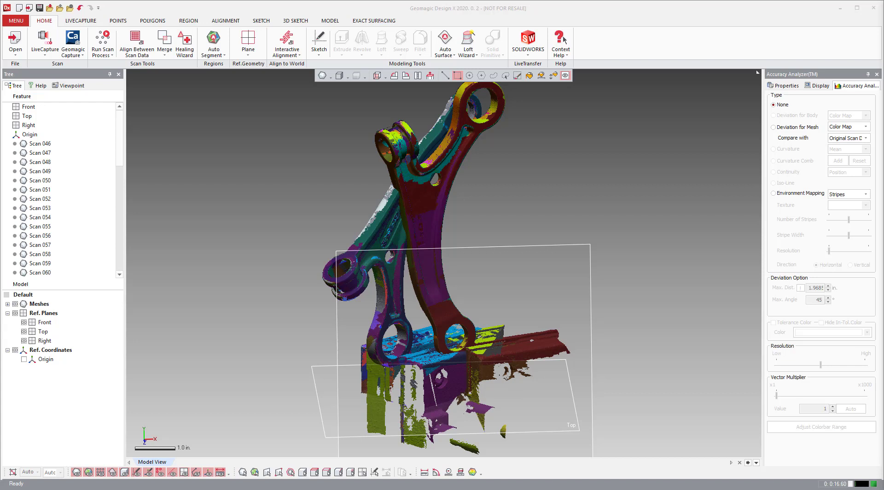
Expand the Meshes list and examine the two scan sets of the part along with their individual scans.
right_click_drag(716, 346, 495, 272)
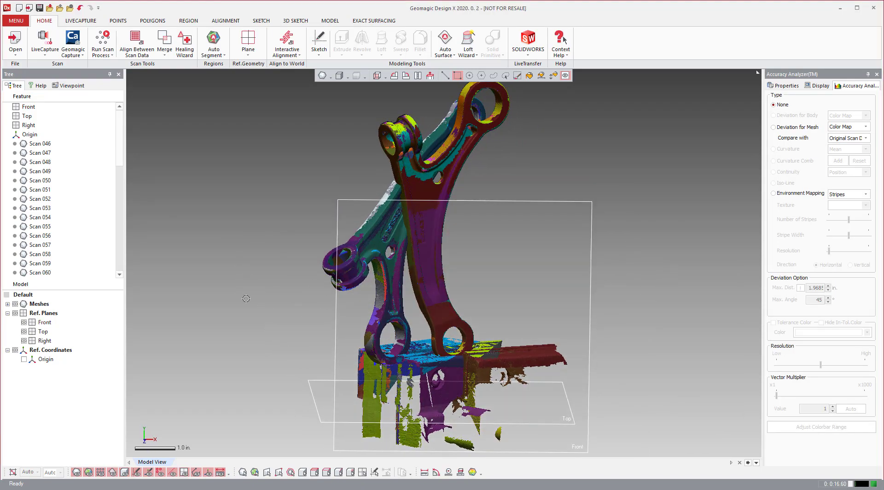
left_click(7, 304)
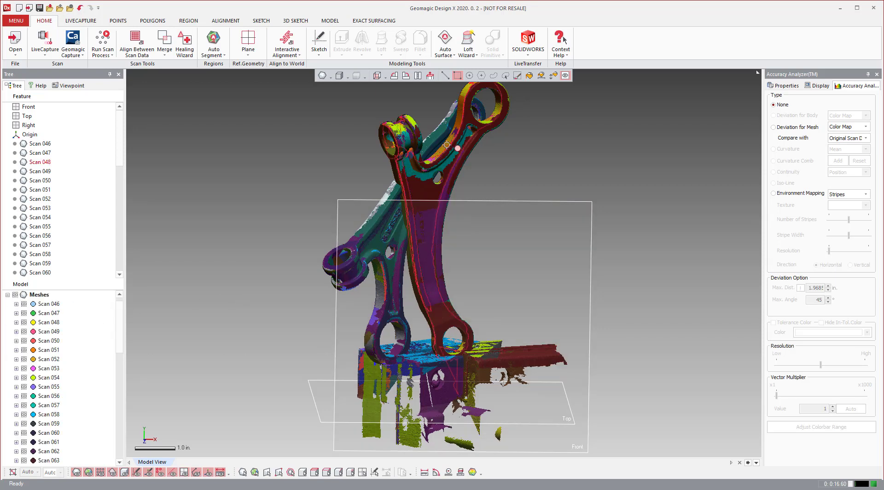
right_click_drag(420, 334, 418, 357)
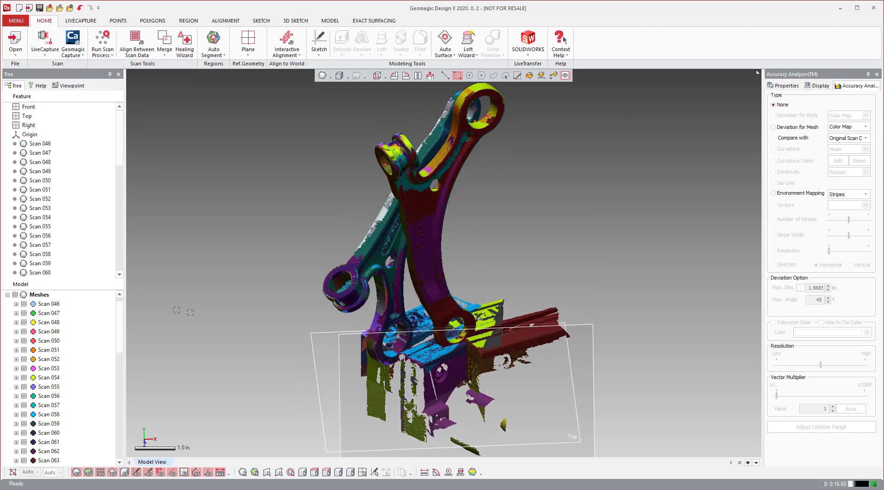
scroll(453, 250, "down", 1)
right_click_drag(438, 233, 422, 200)
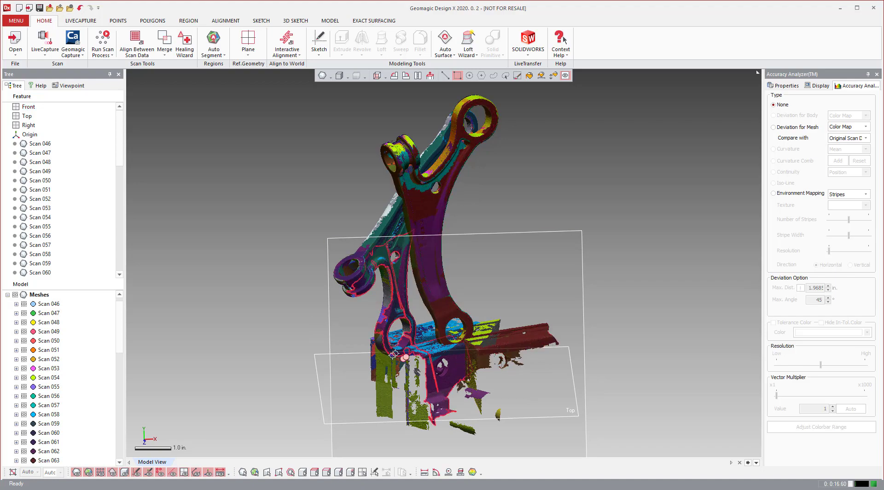
right_click_drag(414, 364, 475, 210)
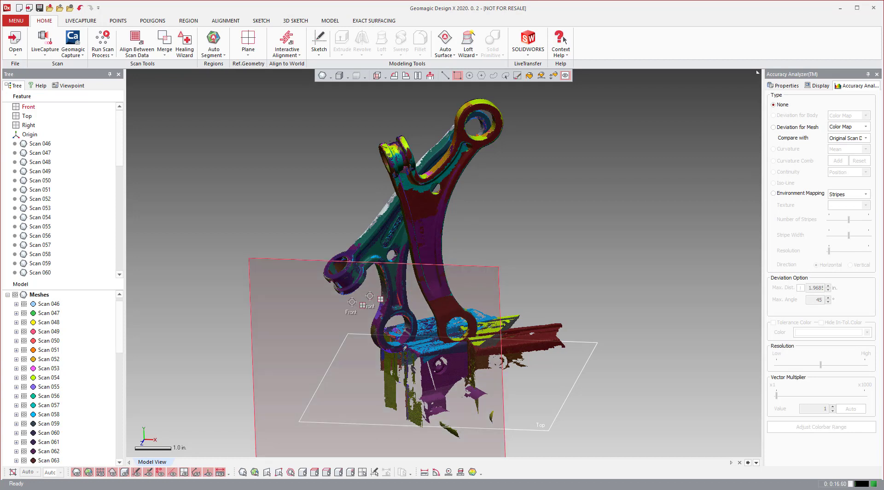
scroll(63, 374, "down", 5)
scroll(55, 405, "up", 5)
scroll(55, 316, "down", 7)
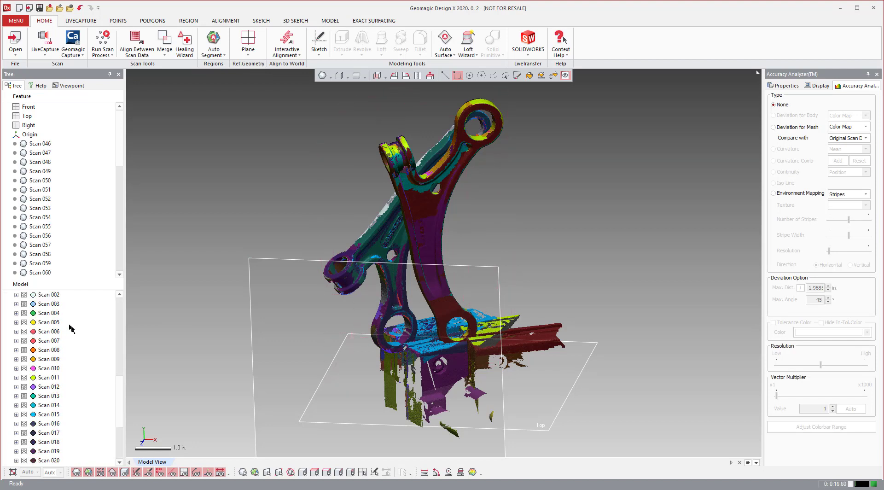
scroll(64, 337, "up", 7)
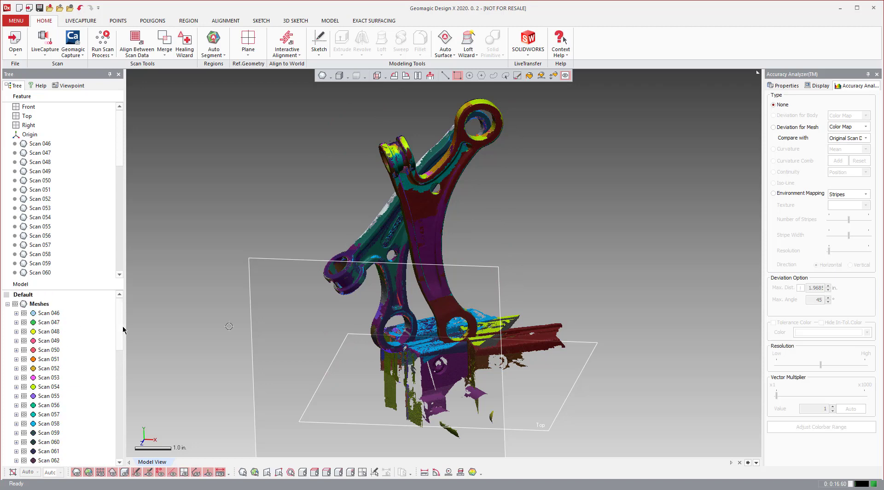
Hide the meshes from Scan 046 through Scan 070.
left_click(59, 314)
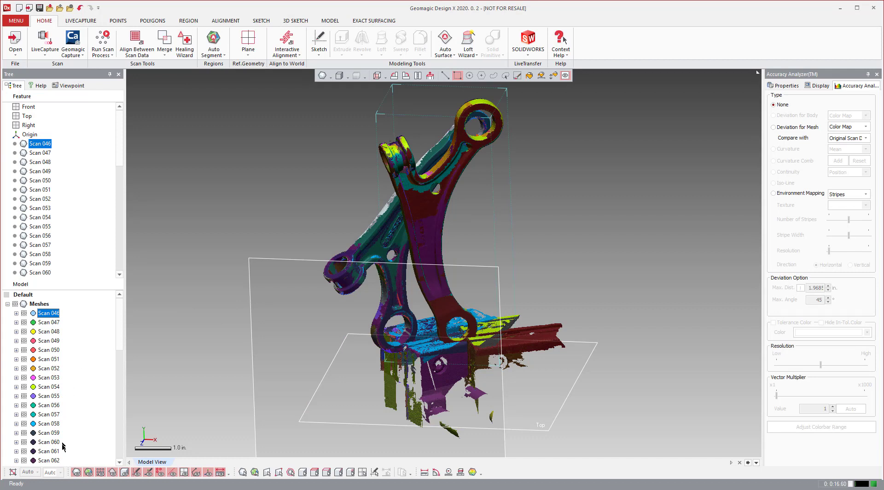
scroll(64, 447, "down", 1)
scroll(73, 433, "down", 1)
scroll(71, 415, "down", 1)
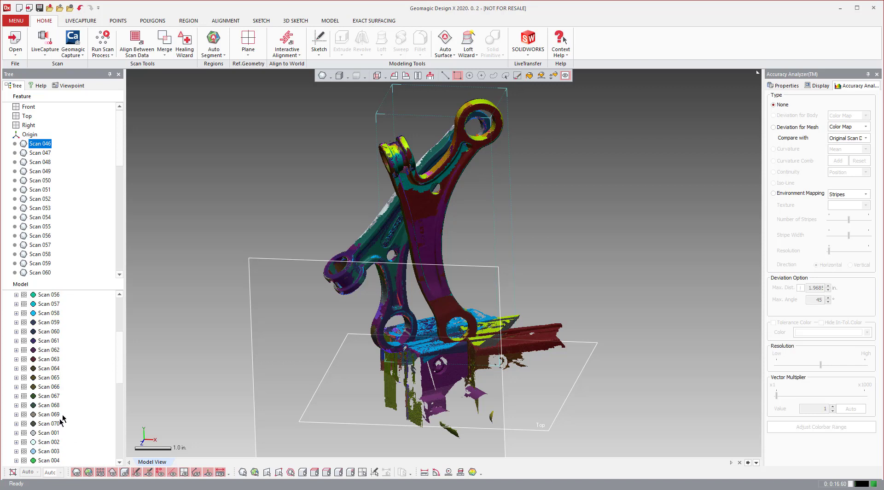
left_click(56, 425, "shift")
scroll(81, 368, "up", 3)
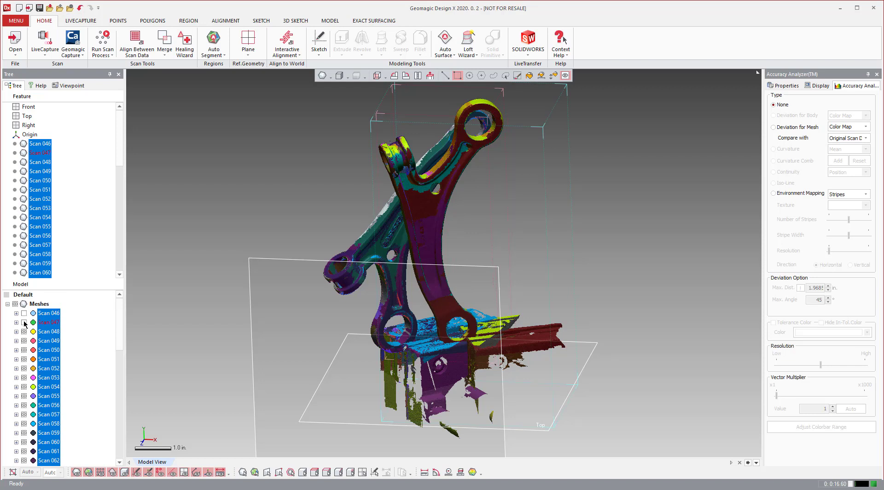
right_click(50, 320)
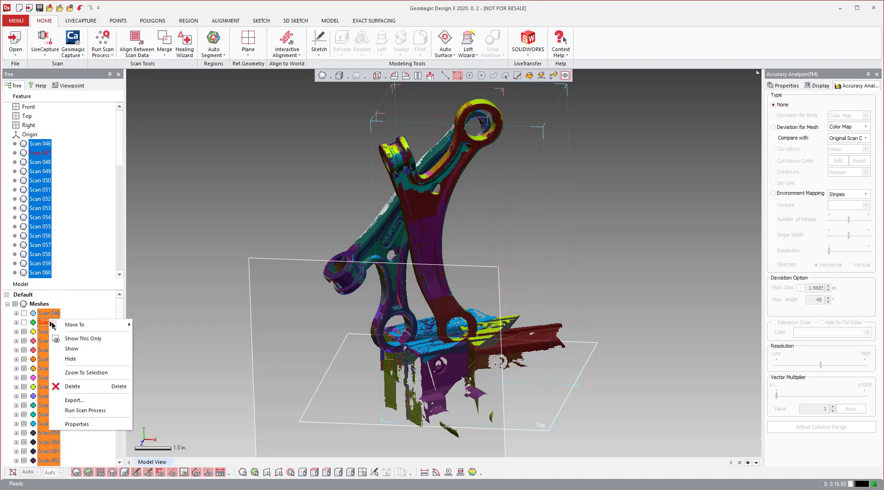
left_click(70, 358)
left_click(175, 387)
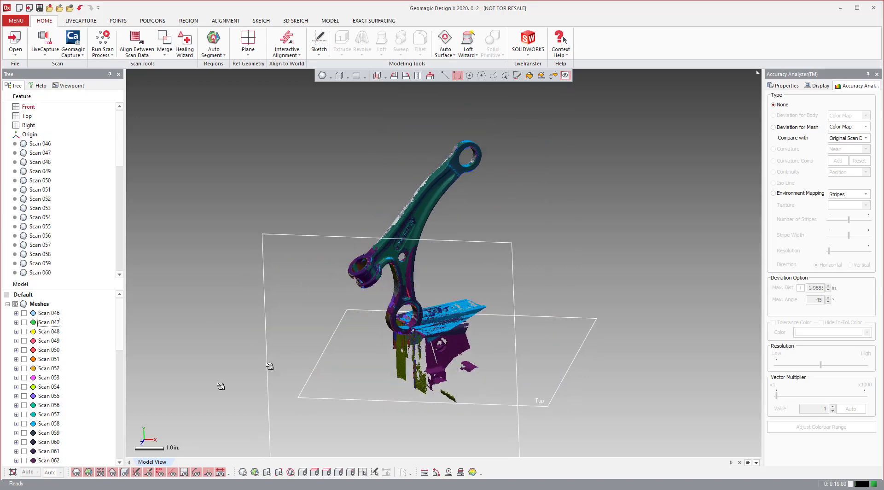
Move the still visible meshes, from Scan 001 to the end of the list, into a new group.
right_click_drag(454, 353, 181, 348)
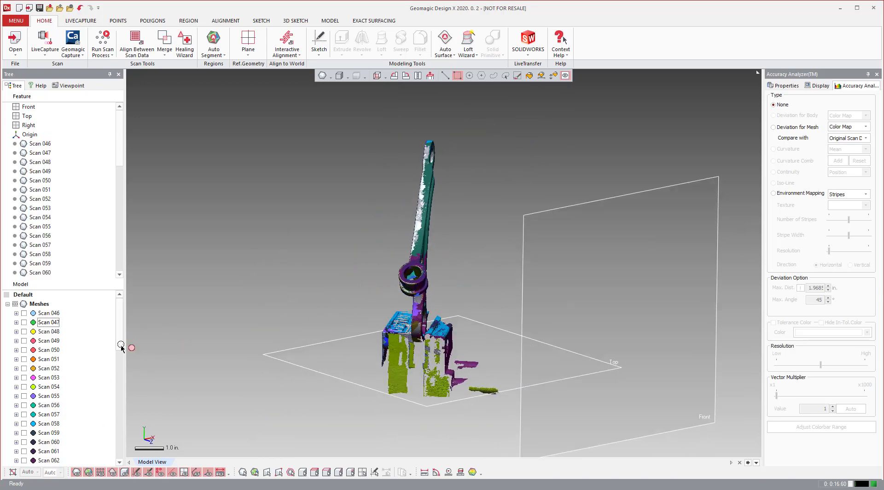
left_click_drag(121, 344, 125, 408)
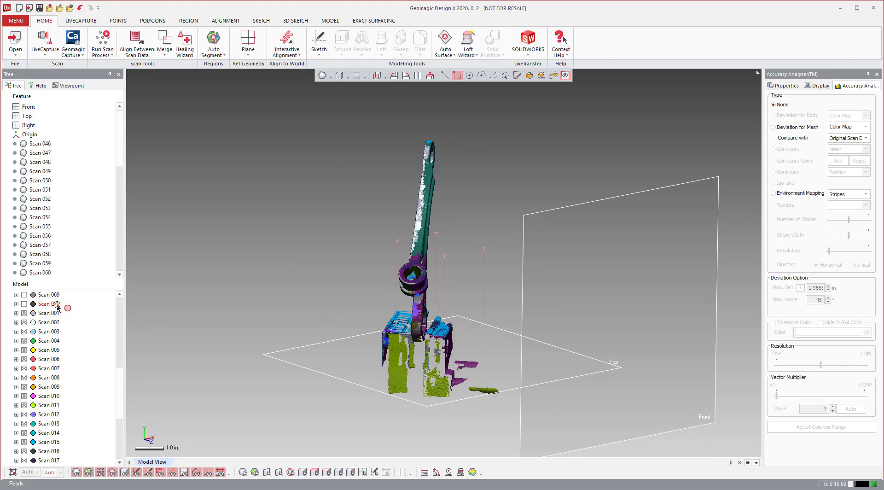
scroll(56, 305, "up", 9)
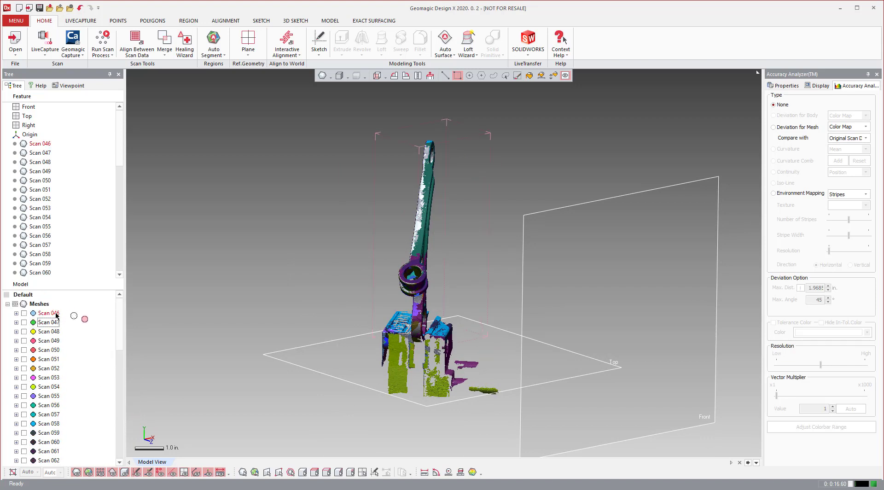
left_click_drag(121, 318, 133, 461)
scroll(62, 396, "up", 7)
left_click(53, 369, "shift")
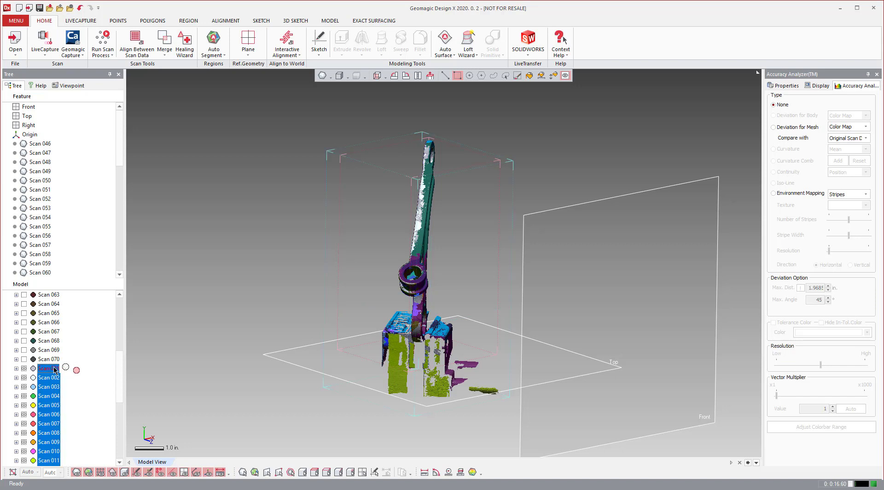
right_click(53, 372)
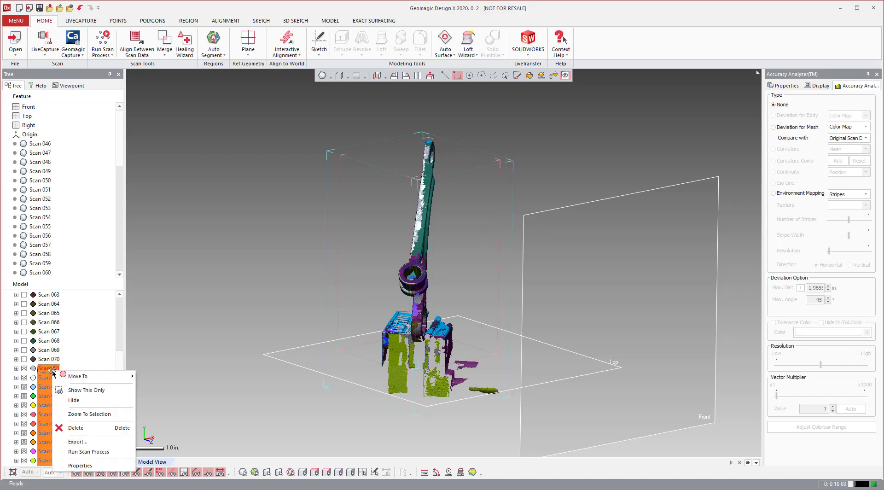
mouse_move(75, 377)
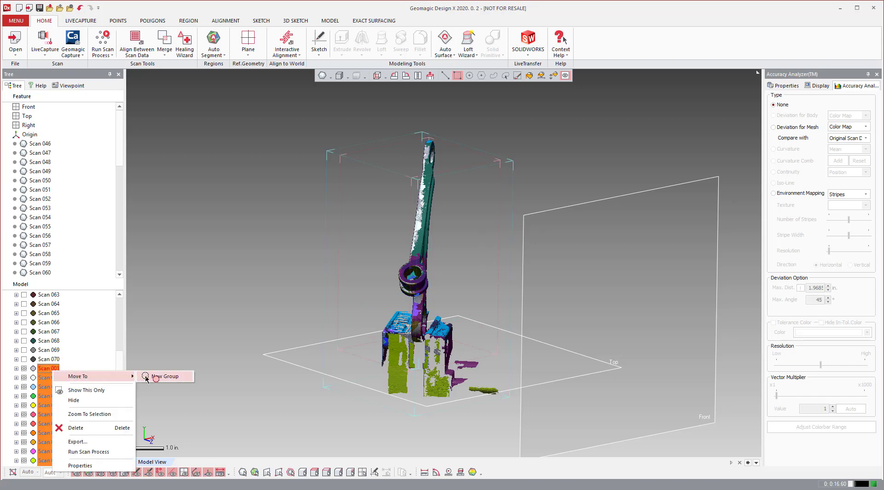
left_click(164, 376)
scroll(60, 355, "up", 6)
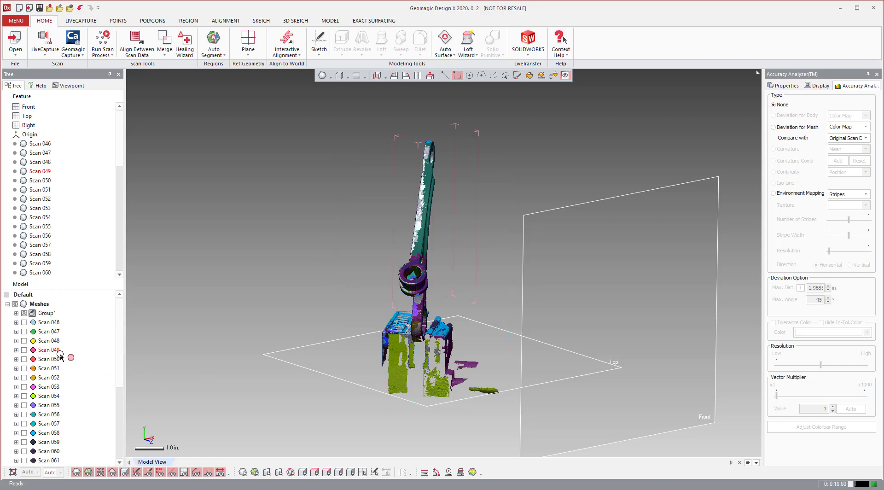
Move the hidden meshes Scan 046 through Scan 070 into a second new group.
left_click(46, 323)
scroll(48, 327, "down", 5)
left_click(53, 406, "shift")
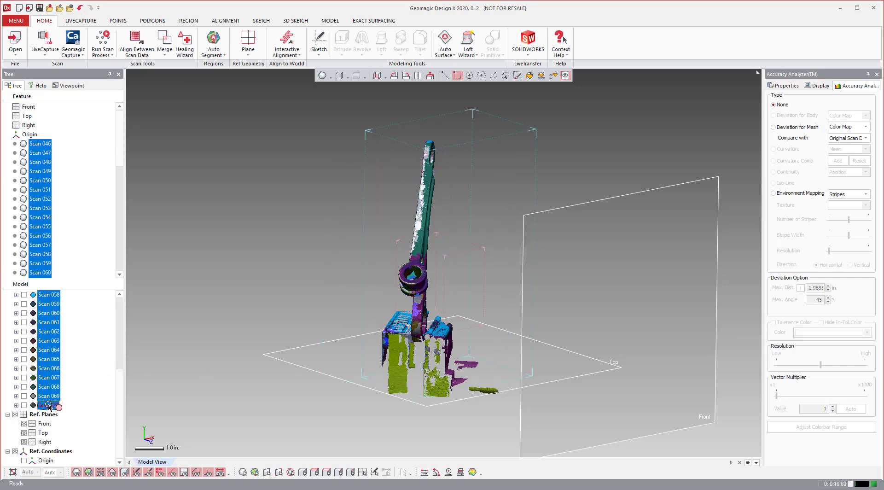
right_click(53, 407)
mouse_move(92, 410)
left_click(147, 410)
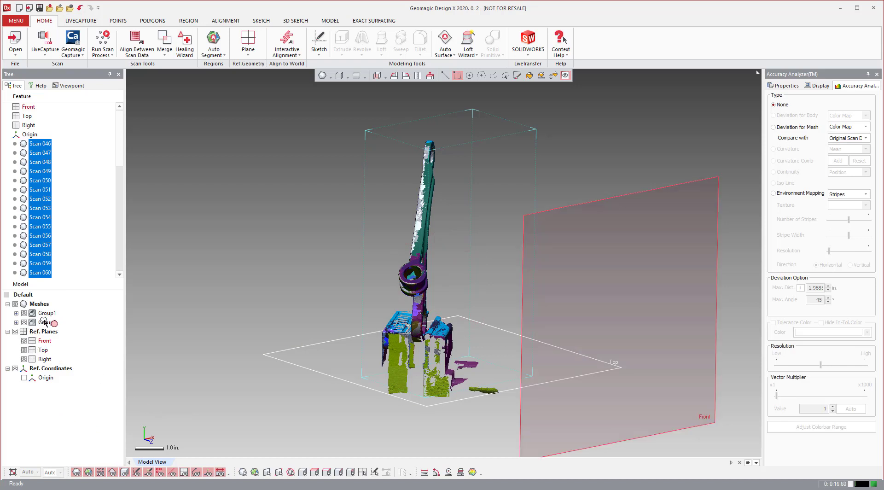
Show all the meshes in both groups.
right_click(40, 305)
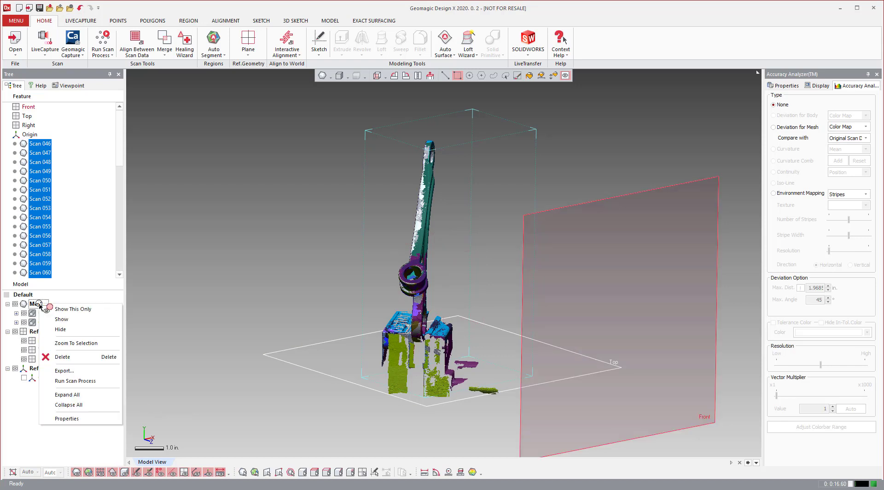
left_click(70, 316)
left_click(261, 318)
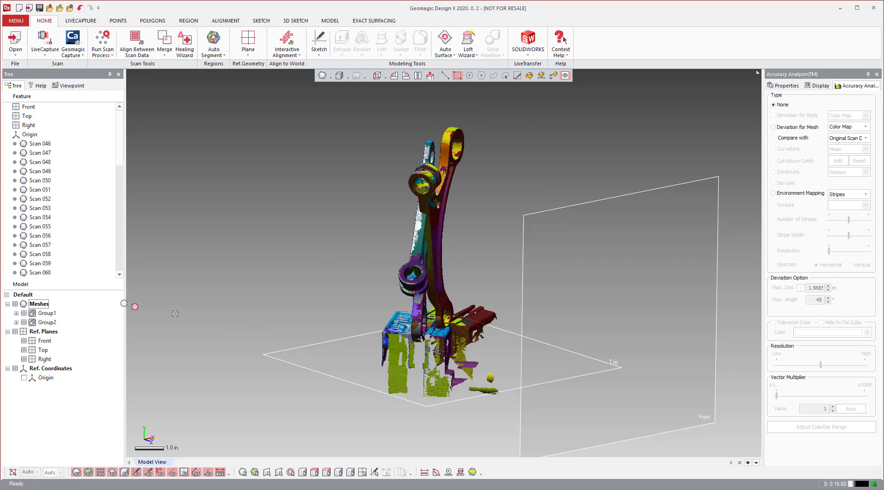
Hide Group2 so that only the Group1 meshes are shown.
left_click(32, 313)
right_click_drag(516, 306, 350, 290)
left_click(24, 323)
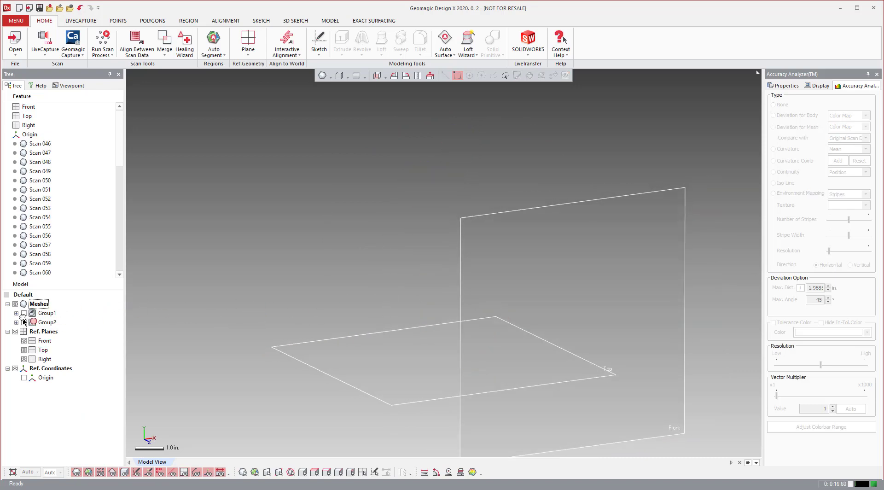
left_click(23, 313)
With Visible Only selection turned off, delete the fixture scan data beneath the lower ring of Group1 in a side view.
mouse_move(406, 281)
right_mouse_down()
mouse_move(435, 285)
mouse_move(328, 247)
mouse_move(322, 277)
mouse_move(483, 236)
mouse_move(490, 281)
mouse_move(475, 285)
mouse_move(598, 353)
mouse_move(552, 325)
mouse_move(404, 277)
right_mouse_up()
scroll(479, 274, "up", 5)
scroll(472, 266, "up", 3)
scroll(405, 277, "down", 5)
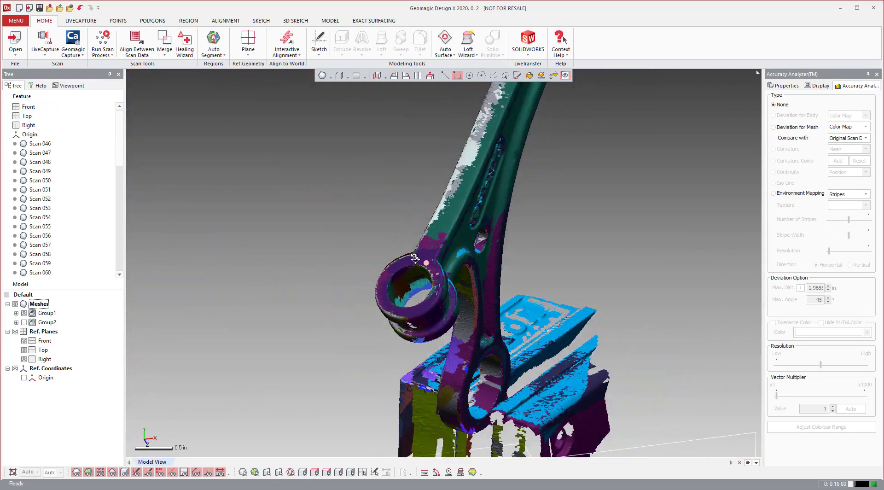
scroll(443, 234, "up", 5)
right_click_drag(451, 130, 397, 148)
scroll(538, 383, "down", 3)
right_click_drag(591, 308, 458, 274)
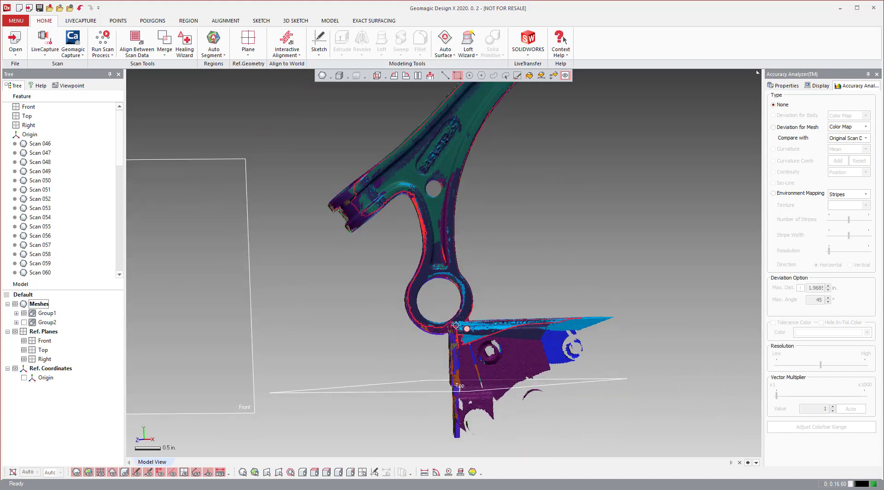
scroll(455, 317, "down", 2)
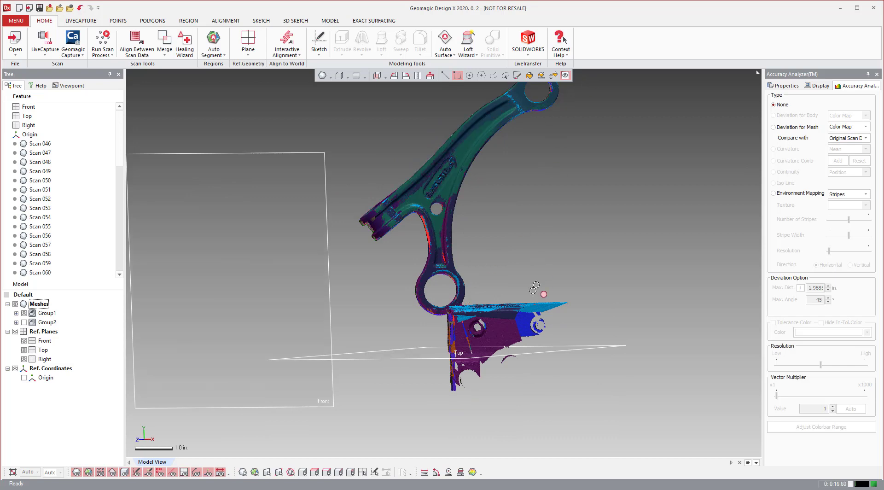
scroll(454, 155, "up", 3)
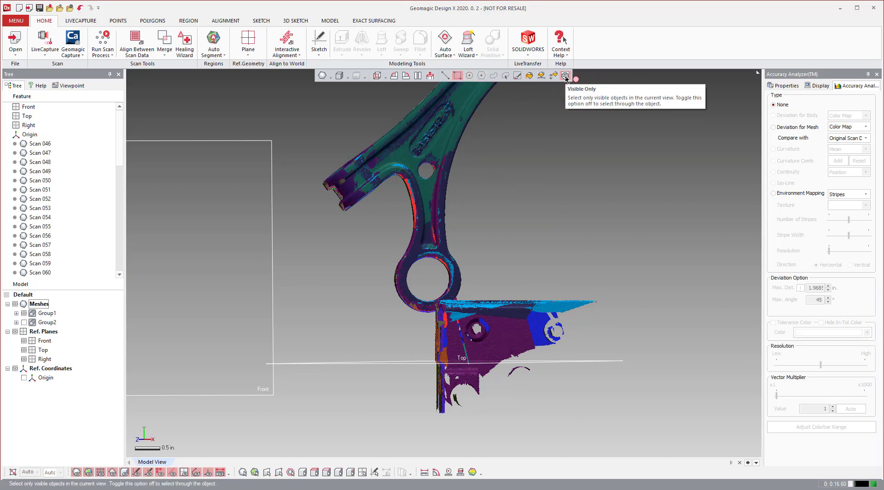
left_click_drag(629, 438, 434, 298)
key("Delete")
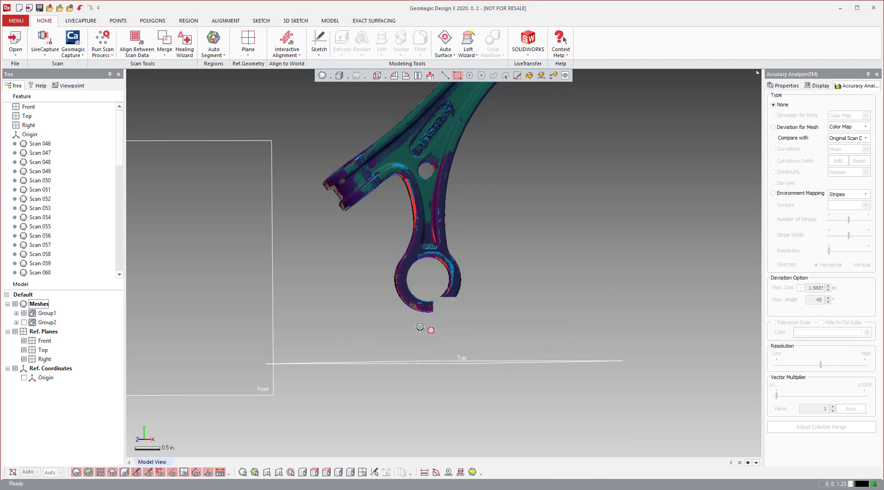
Show Group2 instead of Group1 and delete the fixture scan data beneath its lower ring.
left_click(25, 322)
left_click(24, 313)
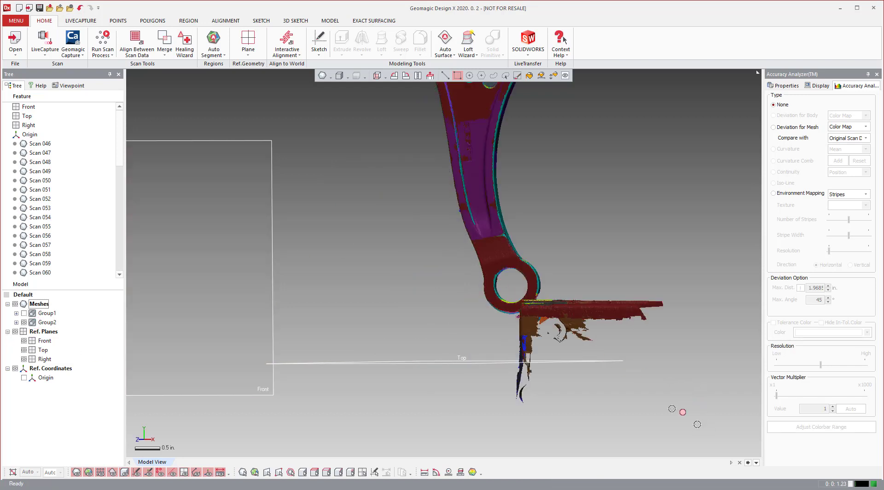
left_click_drag(650, 397, 515, 297)
key("Delete")
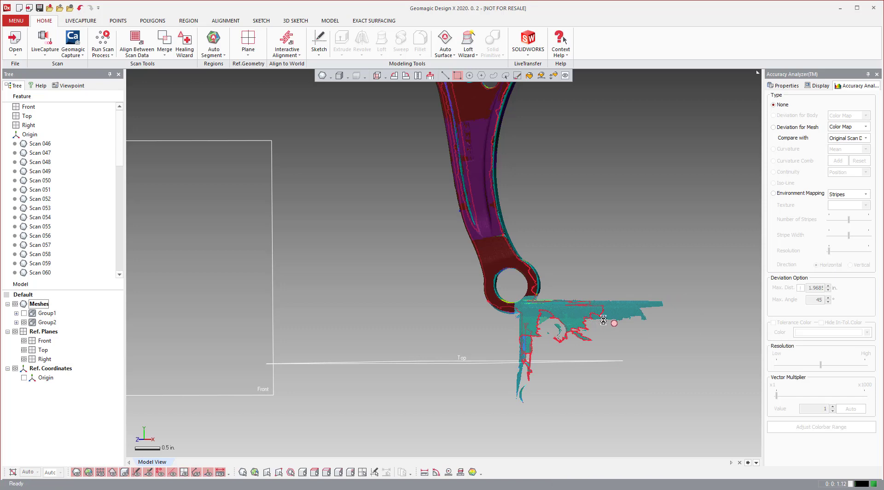
Show Group1 together with Group2 and inspect both trimmed scan sets.
scroll(391, 247, "down", 3)
right_click_drag(484, 228, 518, 259)
scroll(518, 259, "down", 1)
left_click(23, 313)
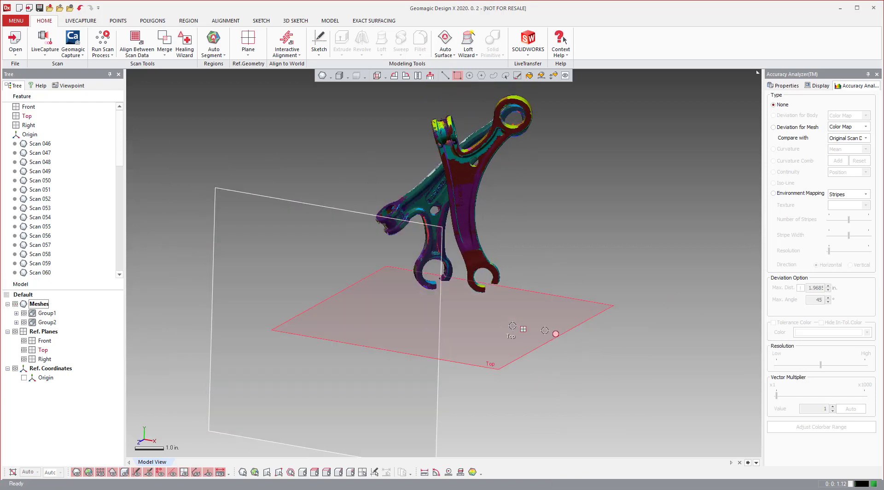
right_click_drag(586, 332, 563, 118)
scroll(454, 141, "up", 3)
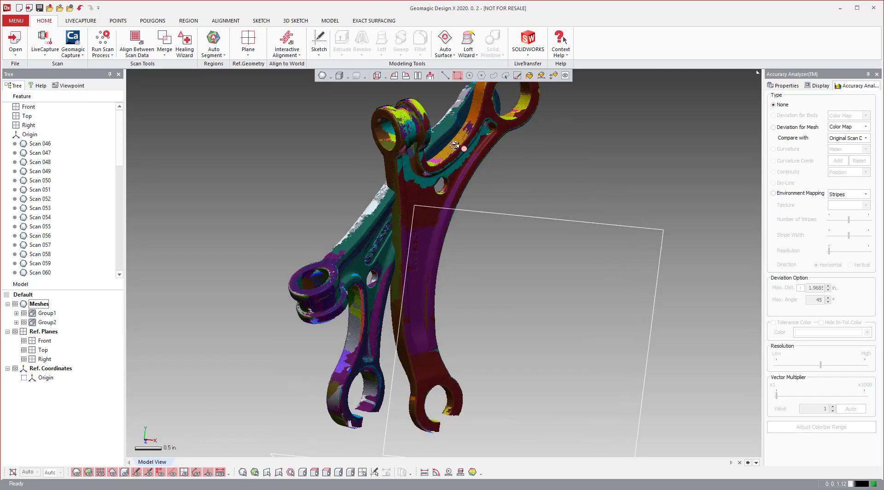
right_click_drag(454, 141, 399, 158)
scroll(398, 179, "down", 2)
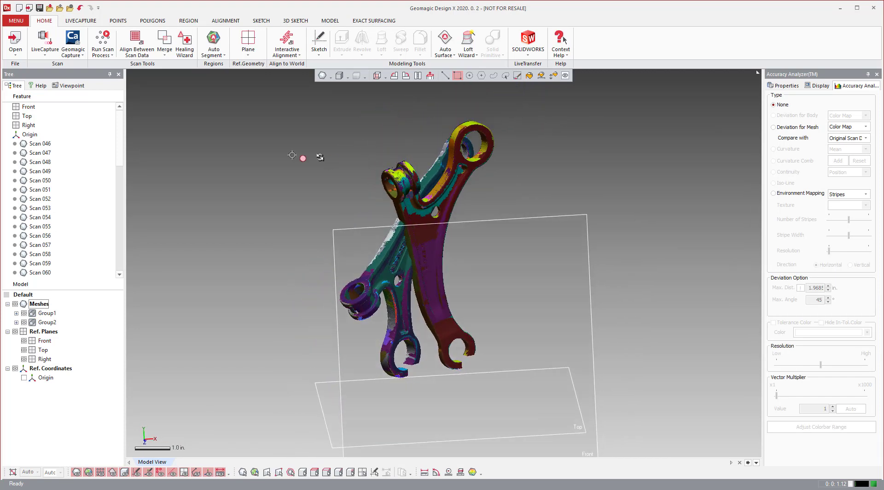
Set up Align Between Scan Data using Local Based On Picked Point, with Group1 as the reference and Group2 as the moving scans.
left_click(138, 46)
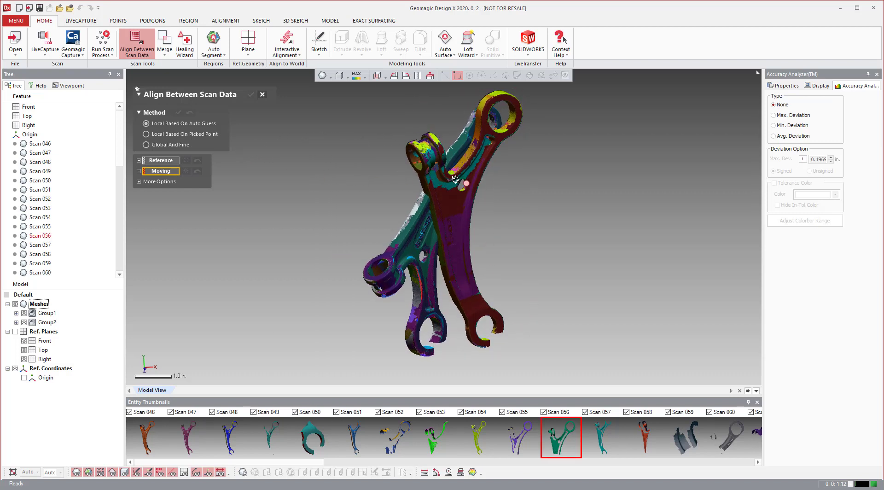
right_click_drag(456, 172, 434, 195)
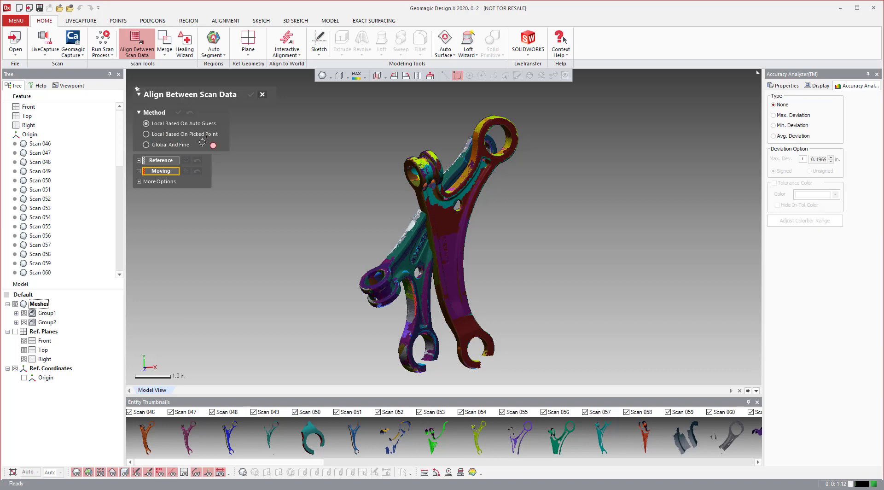
left_click(165, 134)
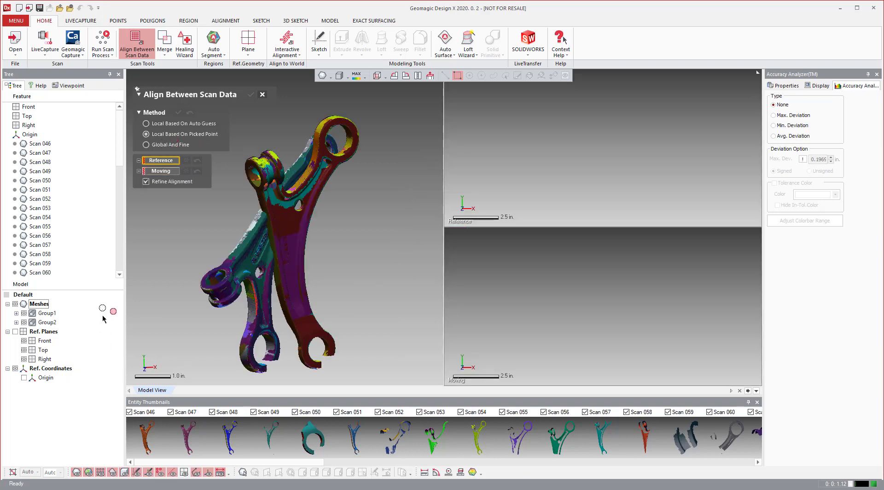
left_click(46, 314)
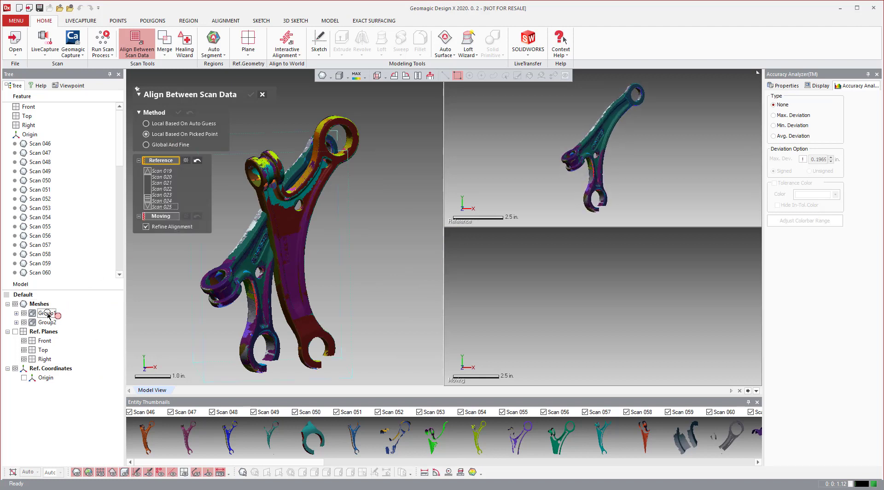
left_click(157, 217)
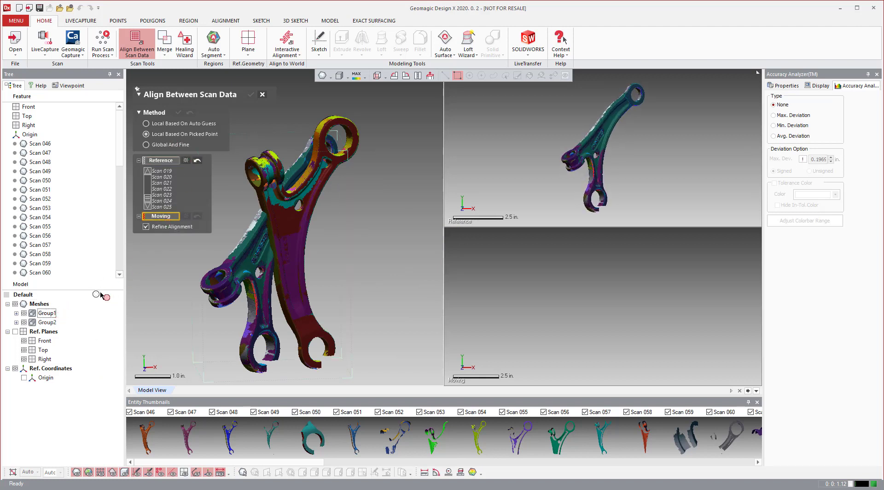
left_click(48, 323)
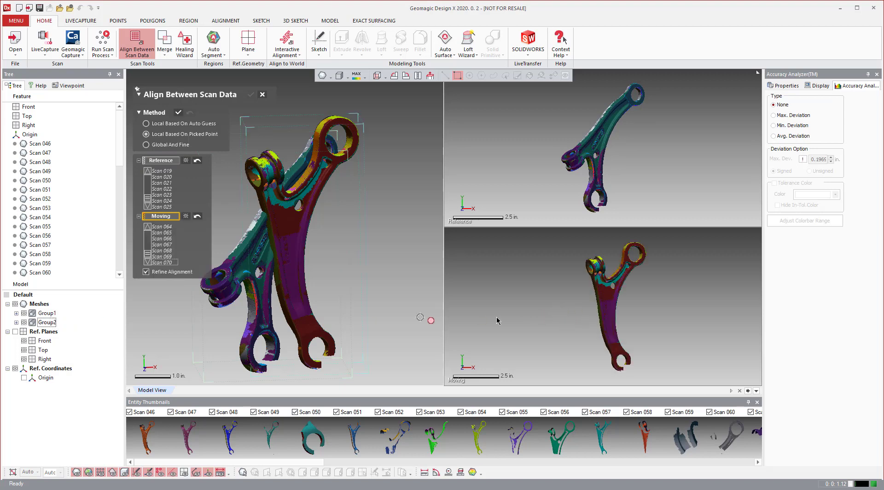
Orient the reference and moving previews alike so both scan sets show the same side of the part at similar size.
right_click_drag(608, 181, 671, 162)
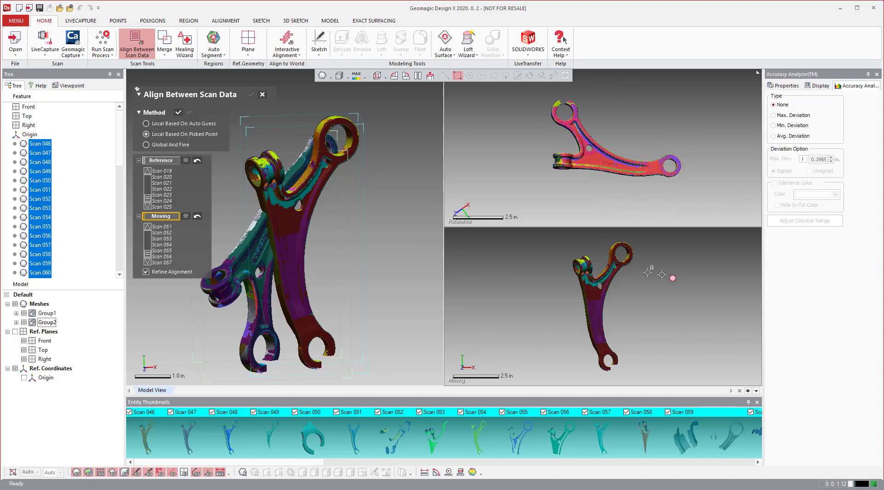
right_click_drag(662, 274, 673, 318)
scroll(570, 129, "up", 2)
scroll(570, 129, "up", 1)
right_click_drag(570, 133, 621, 156)
right_click_drag(732, 152, 624, 83)
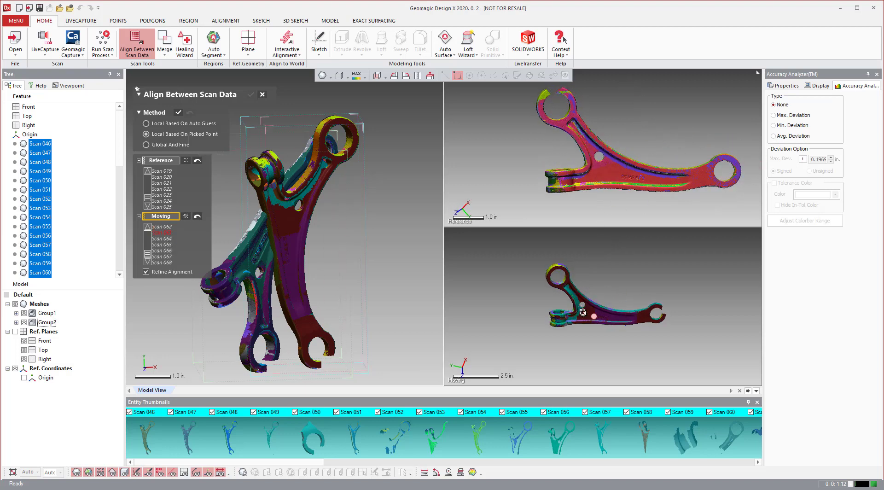
scroll(583, 313, "up", 1)
scroll(567, 259, "up", 1)
scroll(567, 259, "up", 1)
right_click_drag(615, 131, 648, 127)
right_click_drag(693, 143, 692, 122)
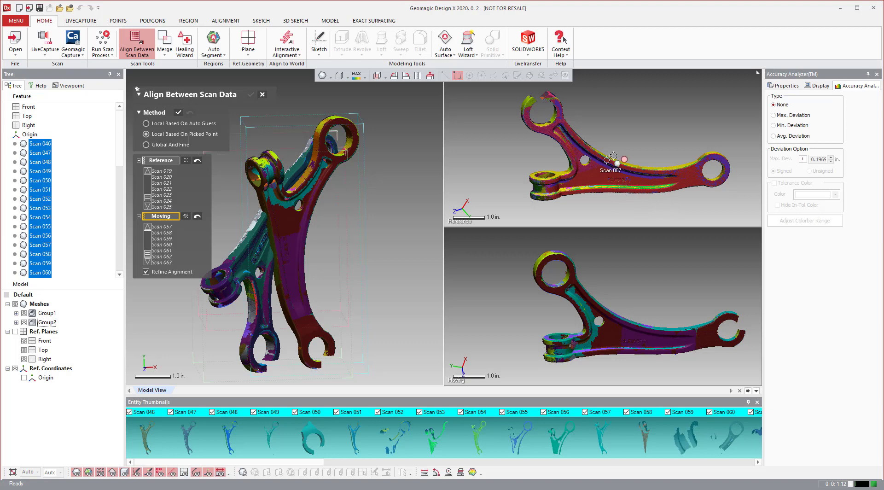
right_click_drag(611, 157, 621, 157)
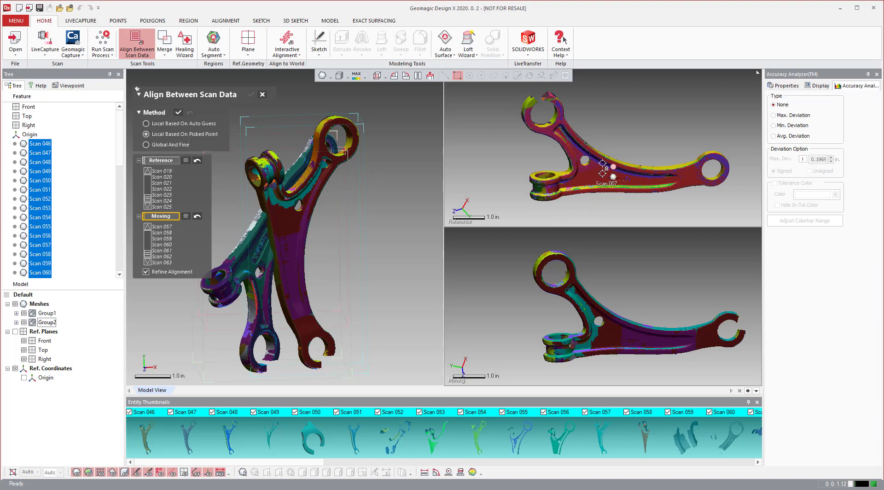
Pick the first pair of matching points on the reference and moving scans, beside the forked boss at the start of the rib.
scroll(571, 185, "up", 2)
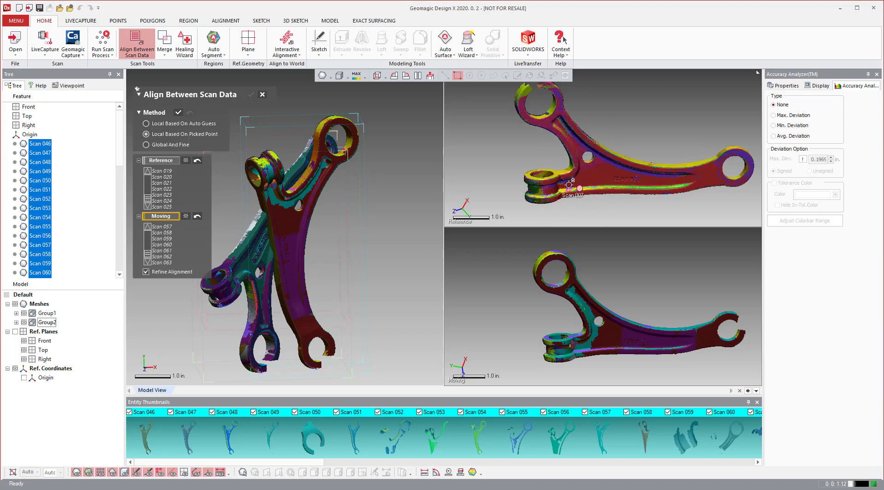
scroll(570, 185, "up", 2)
left_click(562, 177)
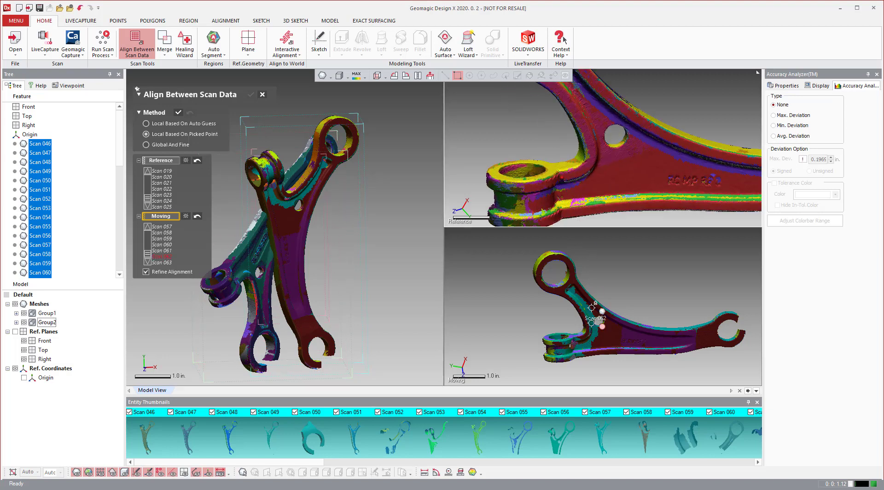
scroll(581, 327, "up", 4)
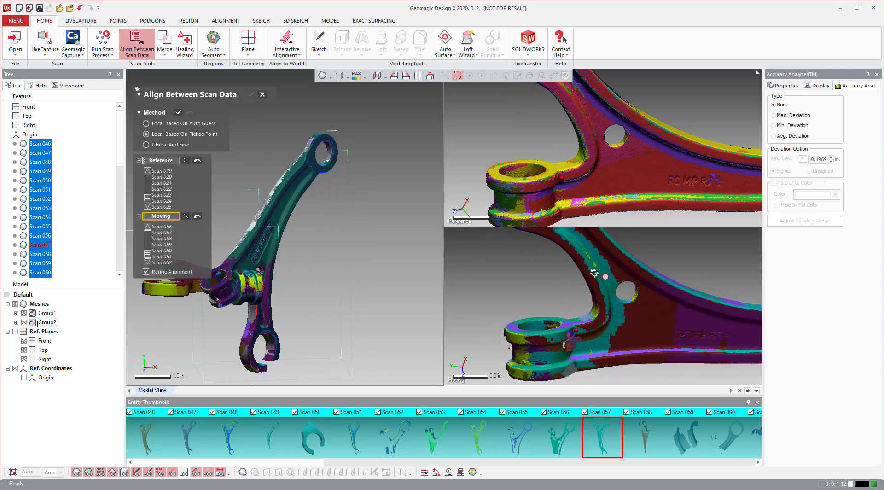
scroll(593, 265, "down", 3)
scroll(599, 165, "down", 5)
scroll(719, 153, "up", 2)
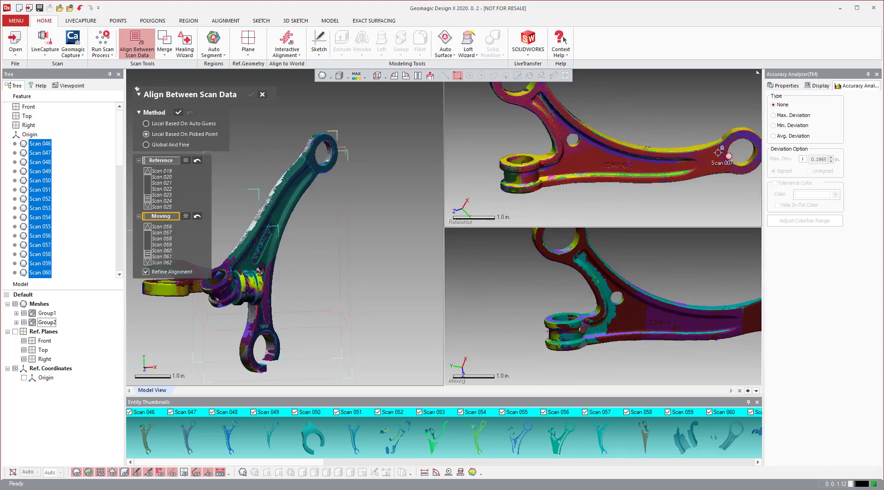
Pick the second pair of matching points at the end of the long arm's recess, near the far ring.
left_click(698, 160)
scroll(665, 316, "up", 4)
left_click(662, 319)
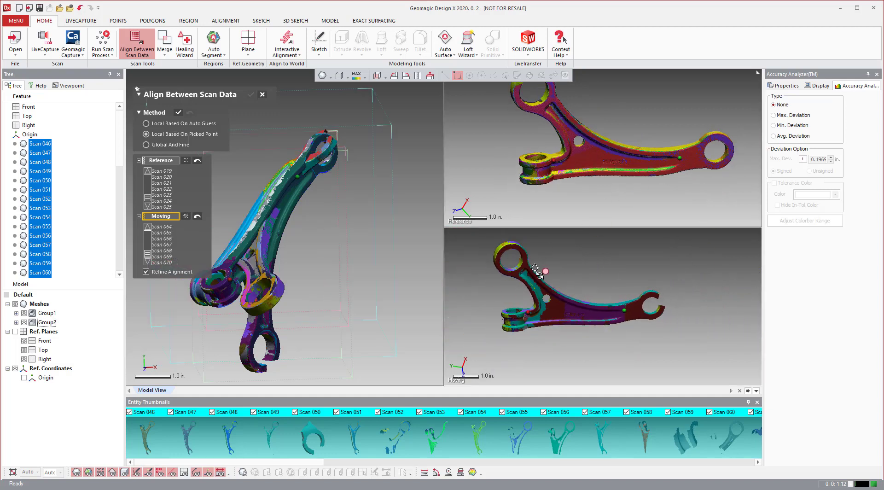
Pick the third pair of matching points where the recess ends beside the short arm's ring, and apply the picked-point alignment with Refine Alignment on.
scroll(525, 275, "up", 5)
left_click(533, 275)
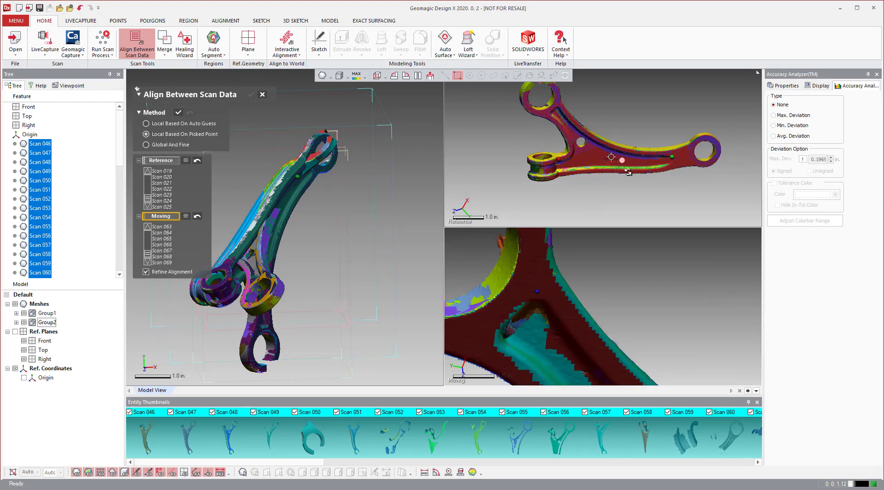
scroll(597, 138, "up", 5)
left_click(612, 145)
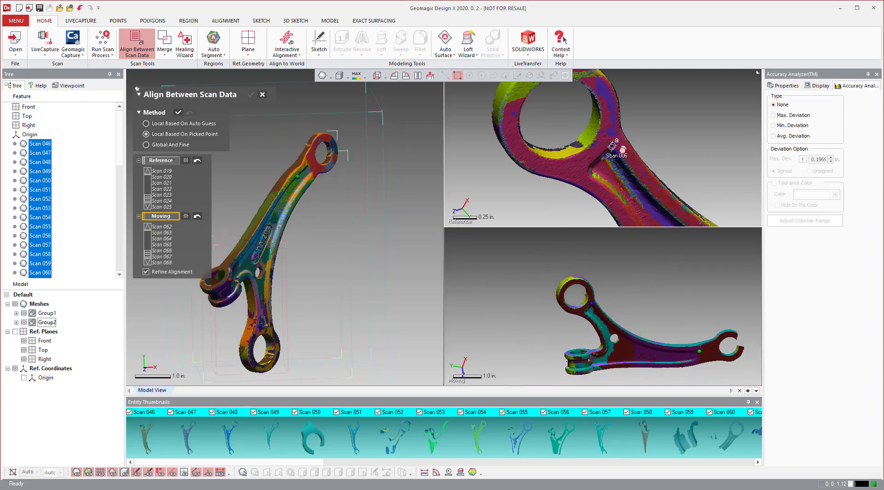
left_click(704, 346)
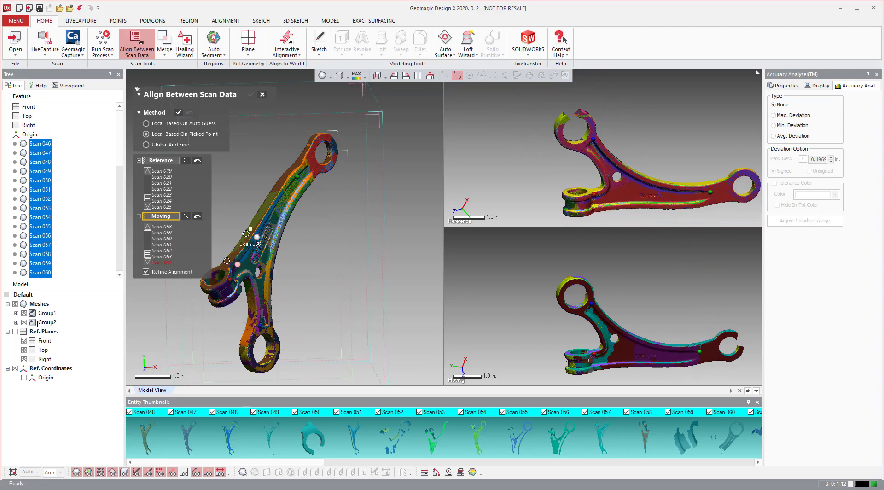
right_click_drag(252, 287, 317, 235)
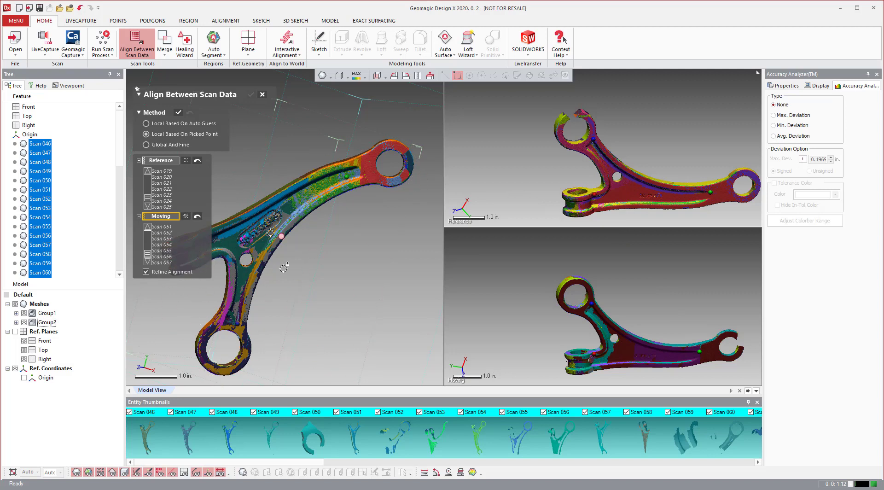
left_click(178, 112)
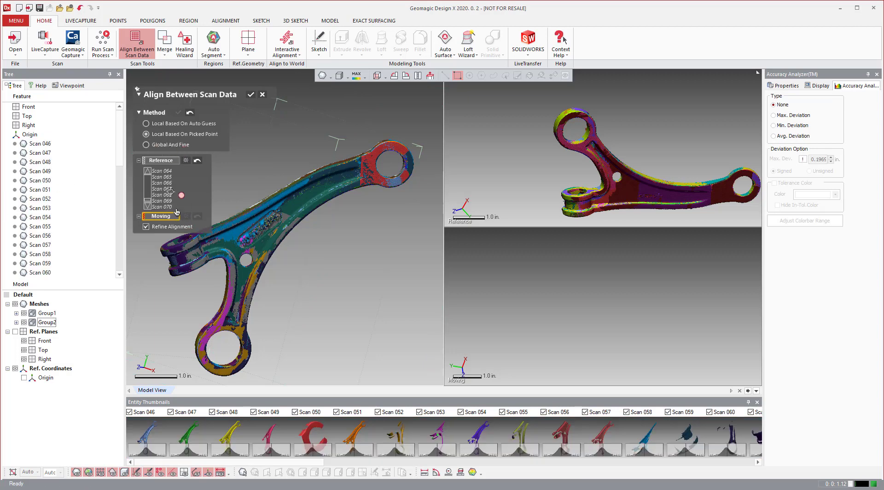
Run a Global And Fine alignment with all meshes of both groups as the moving scans.
left_click(150, 195)
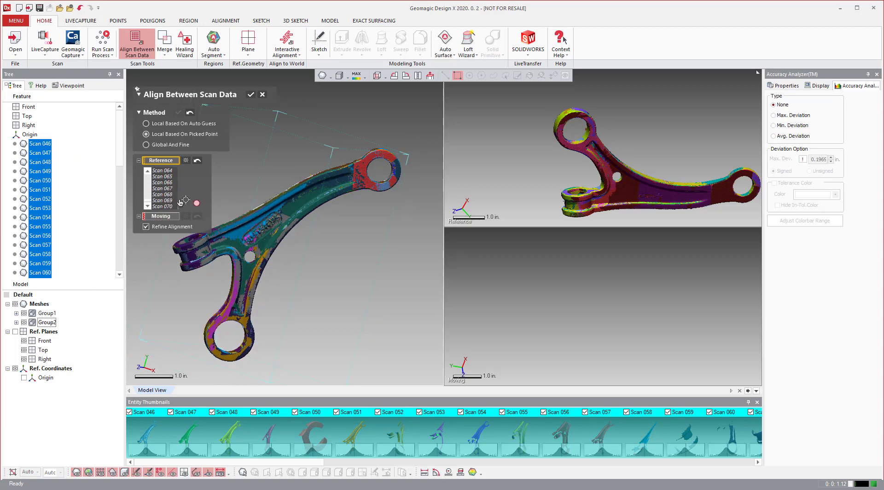
left_click(168, 145)
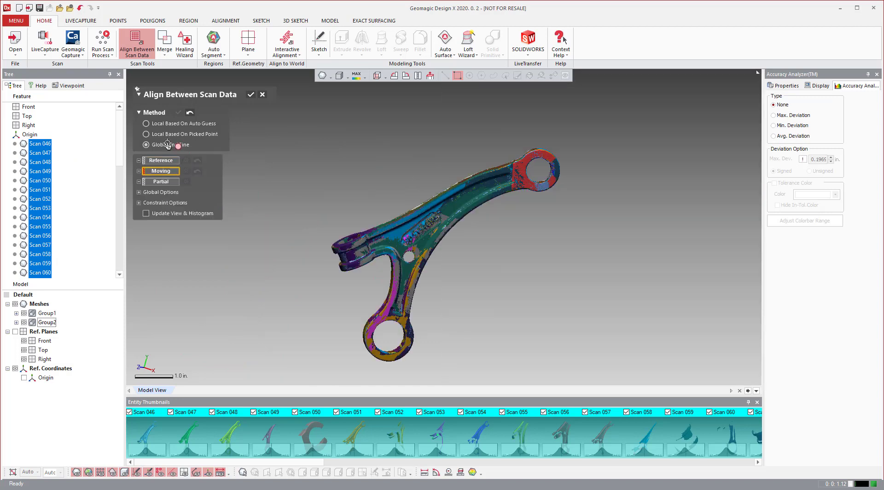
left_click(43, 305)
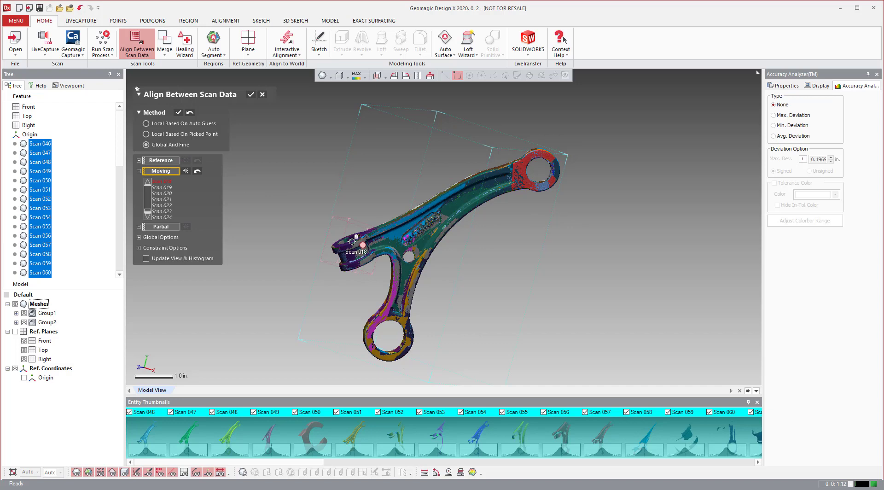
scroll(352, 240, "up", 5)
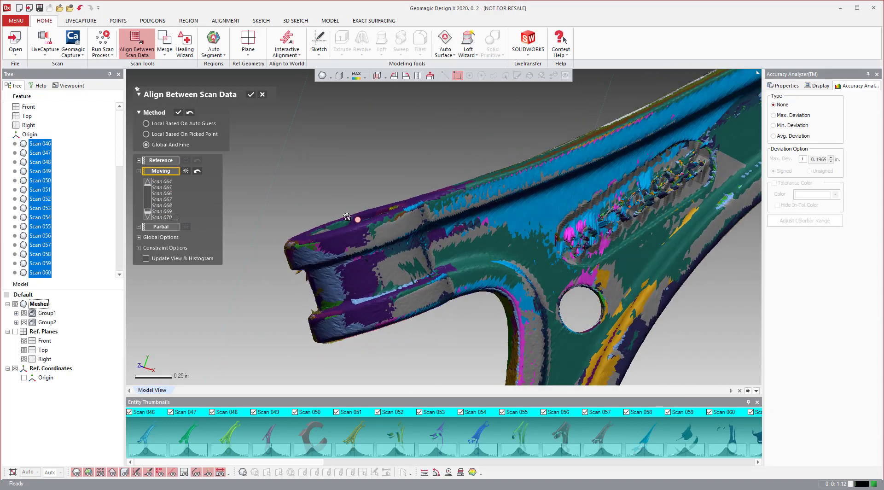
scroll(348, 216, "up", 5)
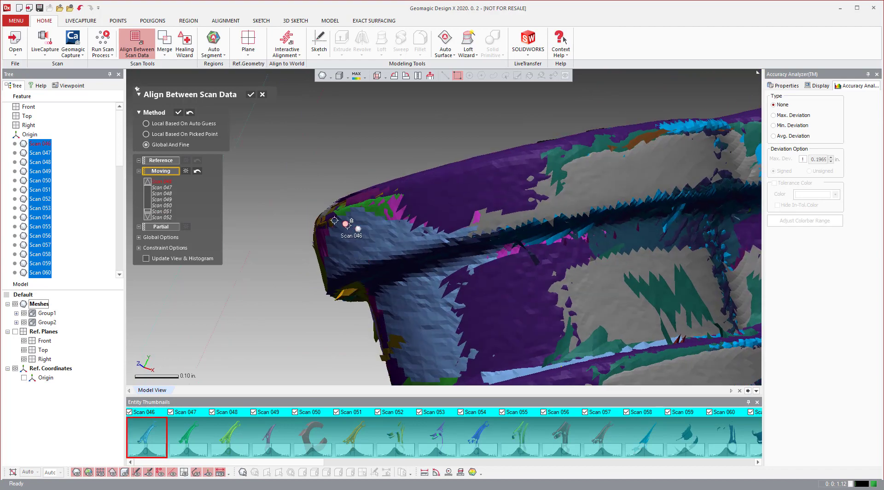
scroll(412, 208, "down", 3)
scroll(592, 290, "up", 2)
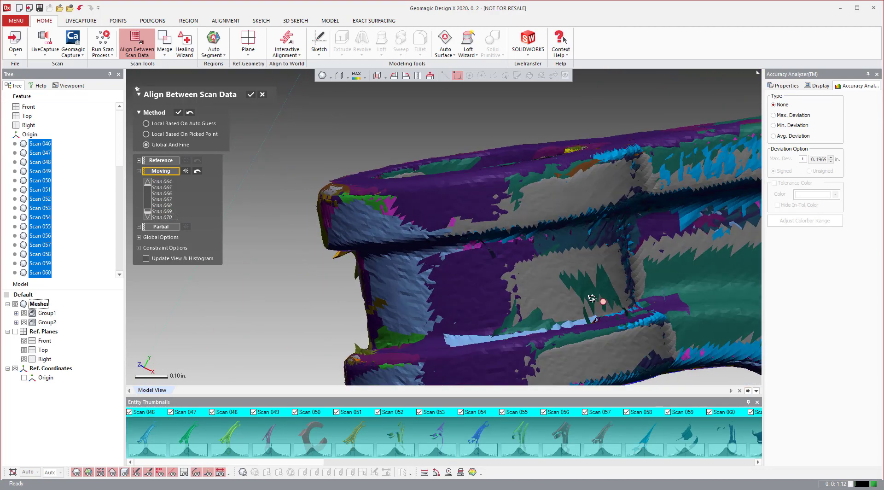
scroll(592, 299, "down", 3)
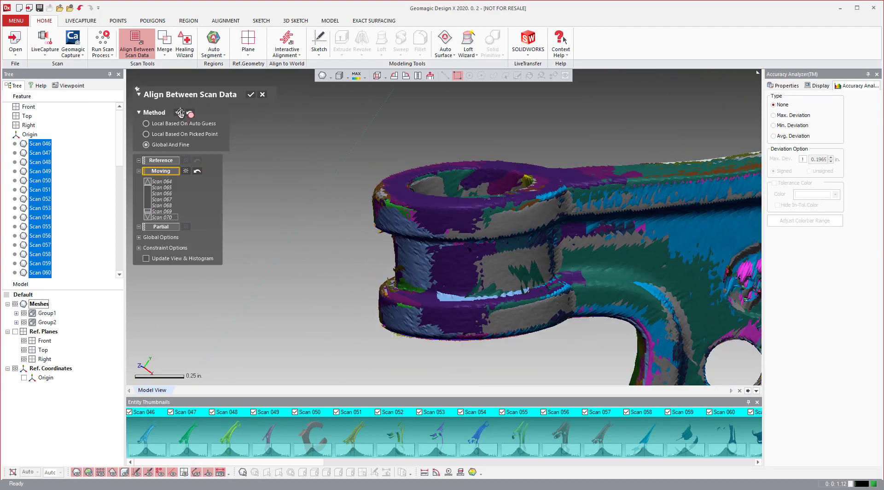
left_click(167, 226)
left_click(178, 112)
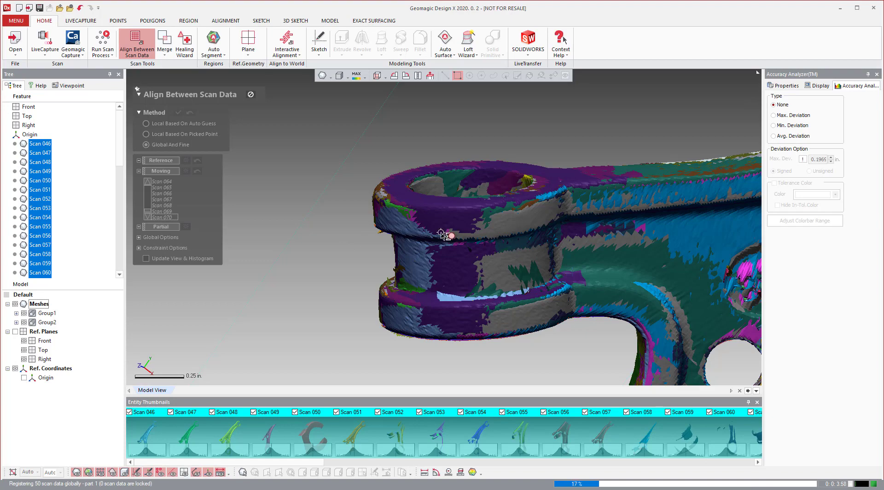
Examine how the scans of both groups blend across the arms, rings, recess and raised lettering during and after the global alignment.
scroll(439, 230, "down", 5)
right_click_drag(437, 221, 405, 158)
scroll(527, 217, "up", 3)
right_click_drag(527, 217, 442, 191)
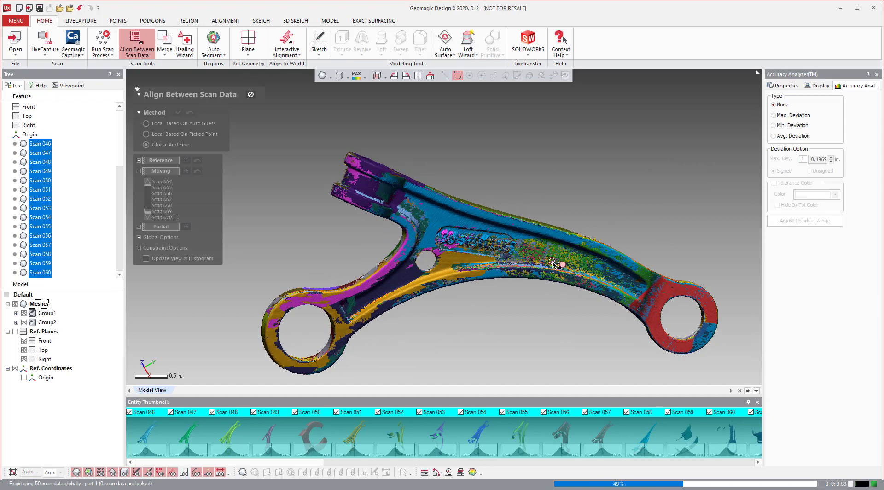
scroll(566, 267, "up", 3)
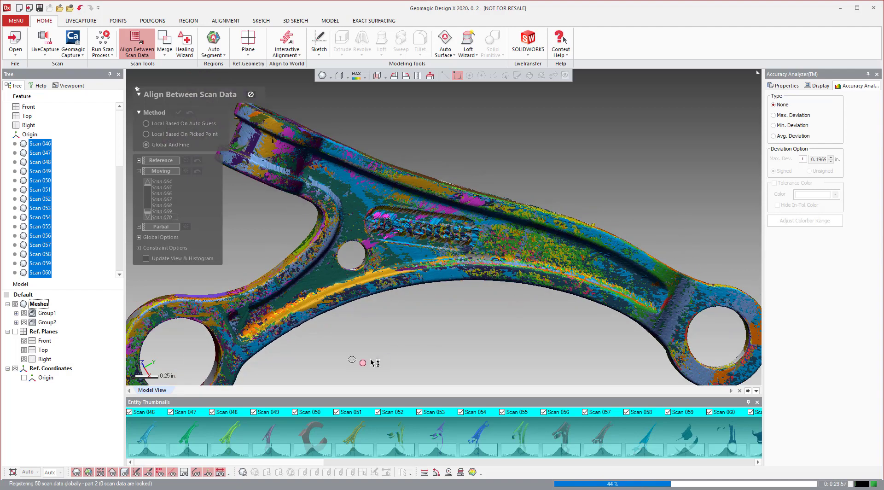
scroll(258, 328, "up", 4)
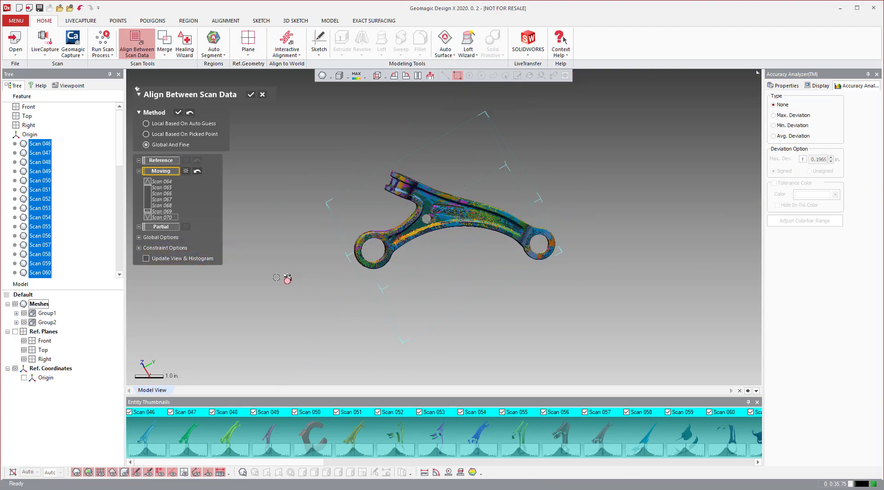
scroll(391, 243, "up", 9)
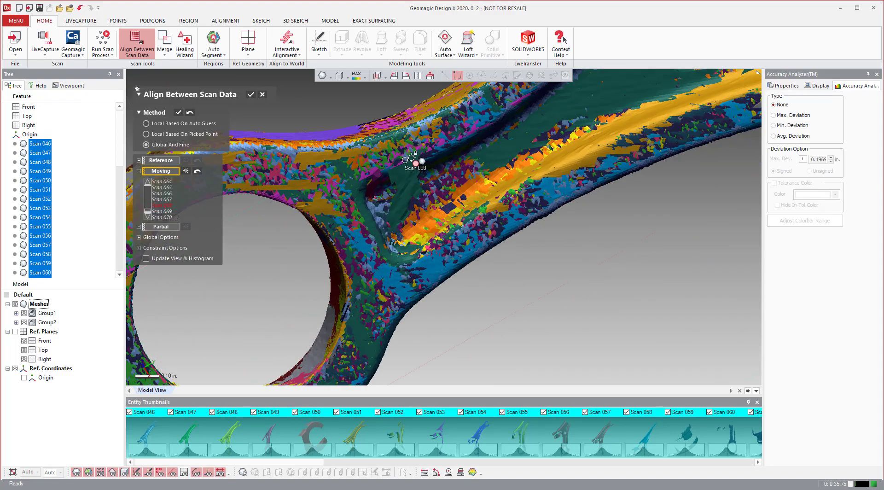
scroll(385, 207, "down", 3)
scroll(435, 202, "up", 5)
scroll(411, 207, "down", 5)
scroll(409, 208, "down", 3)
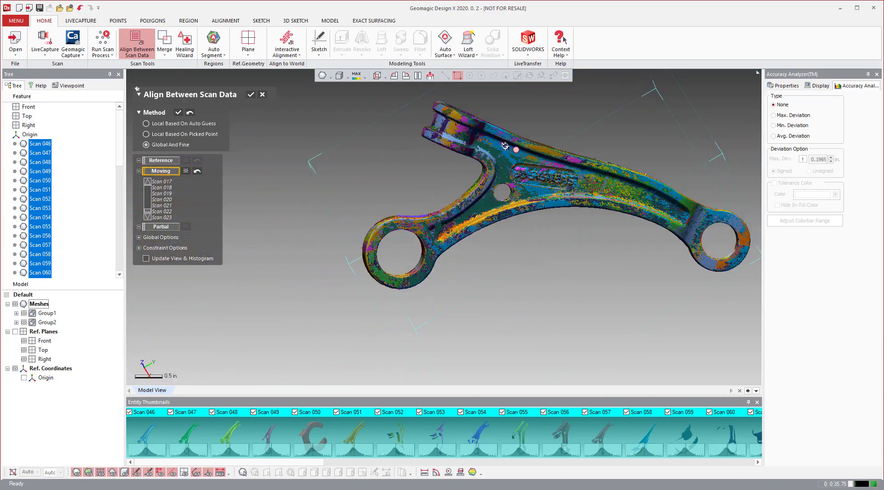
scroll(504, 137, "up", 4)
right_click_drag(504, 137, 405, 185)
right_click_drag(540, 174, 502, 221)
scroll(479, 180, "down", 3)
right_click_drag(479, 180, 539, 224)
mouse_move(453, 187)
right_mouse_down()
mouse_move(462, 213)
mouse_move(451, 185)
right_mouse_up()
Accept the scan alignment and view the combined part.
left_click(248, 96)
scroll(329, 231, "down", 4)
right_click_drag(330, 230, 257, 85)
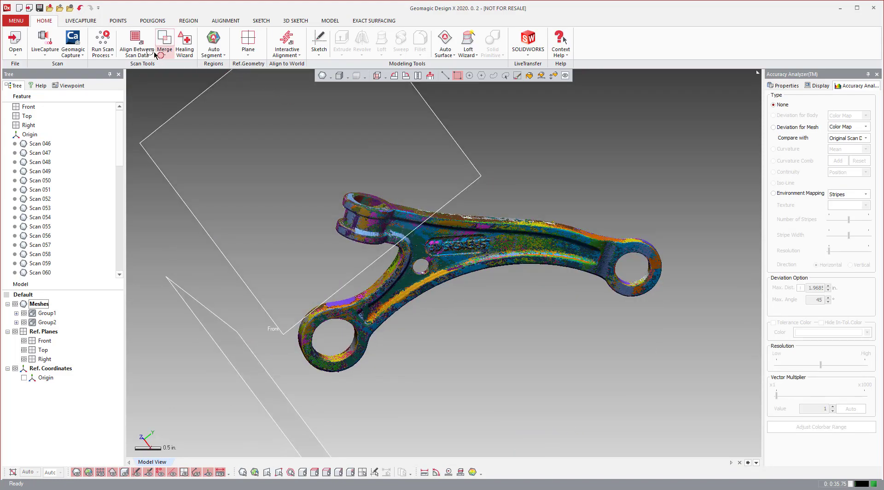
left_click(151, 55)
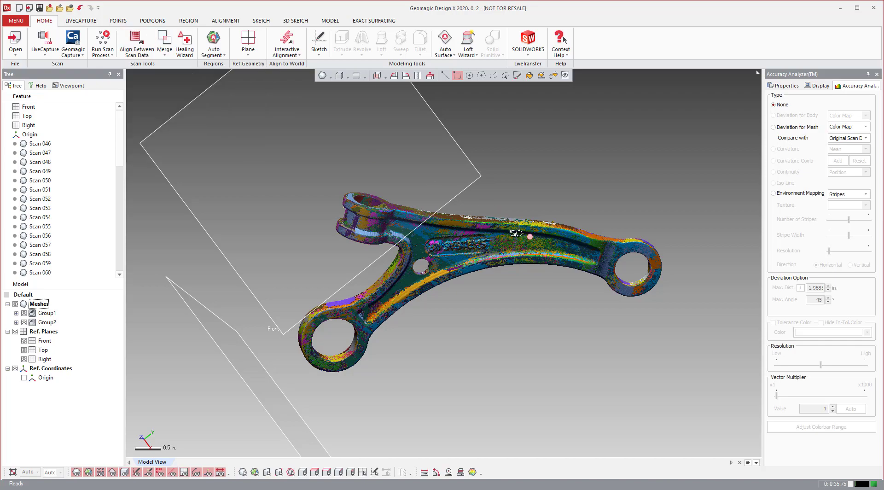
Examine the combined scans along the arms, rings and lettering for stray facets.
scroll(559, 215, "up", 10)
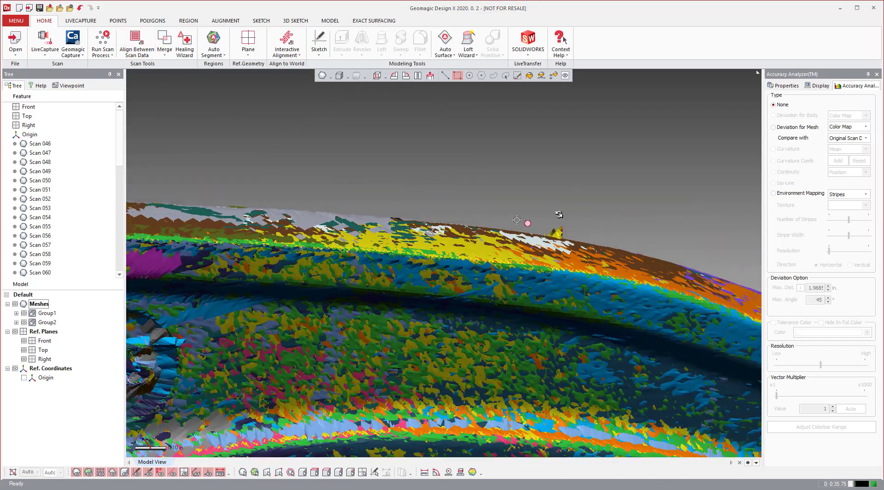
scroll(405, 217, "down", 10)
scroll(361, 245, "up", 4)
right_click_drag(361, 245, 280, 227)
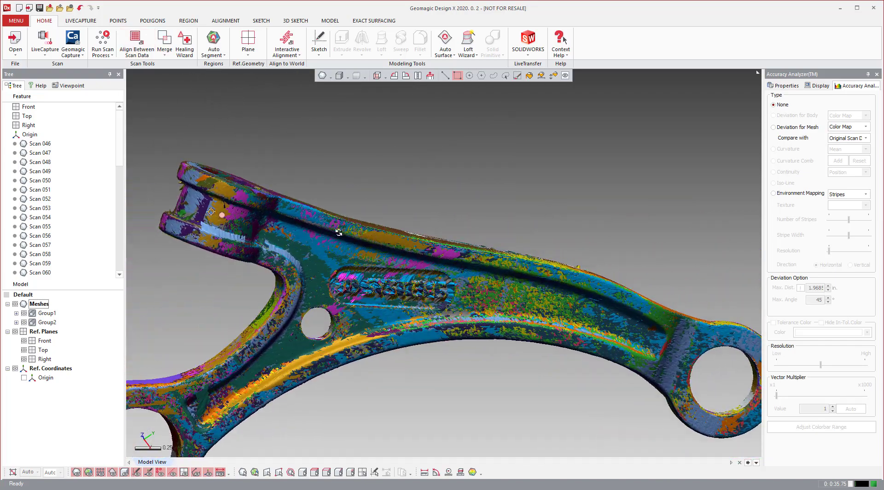
scroll(290, 299, "down", 4)
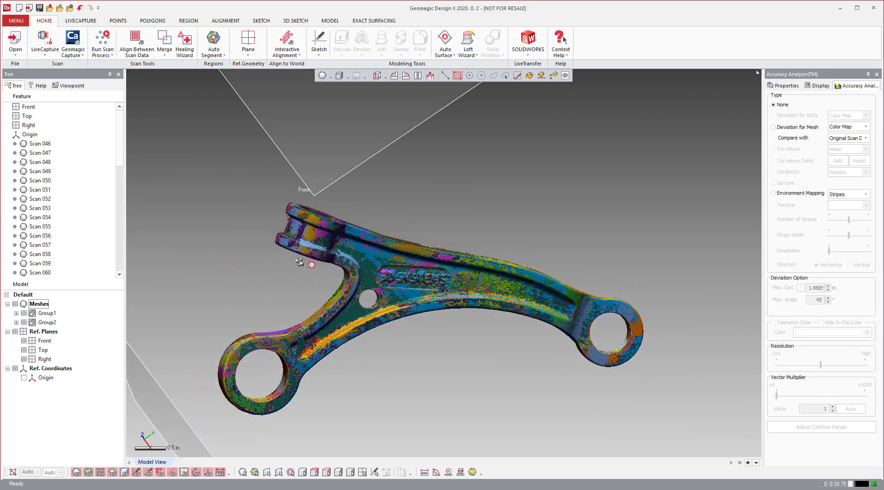
scroll(313, 259, "up", 3)
right_click_drag(474, 221, 546, 212)
scroll(645, 244, "down", 4)
scroll(707, 257, "up", 5)
Select and delete the spike of stray facets standing on the long arm's upper edge.
scroll(431, 272, "up", 4)
right_click_drag(412, 265, 493, 201)
scroll(378, 265, "up", 1)
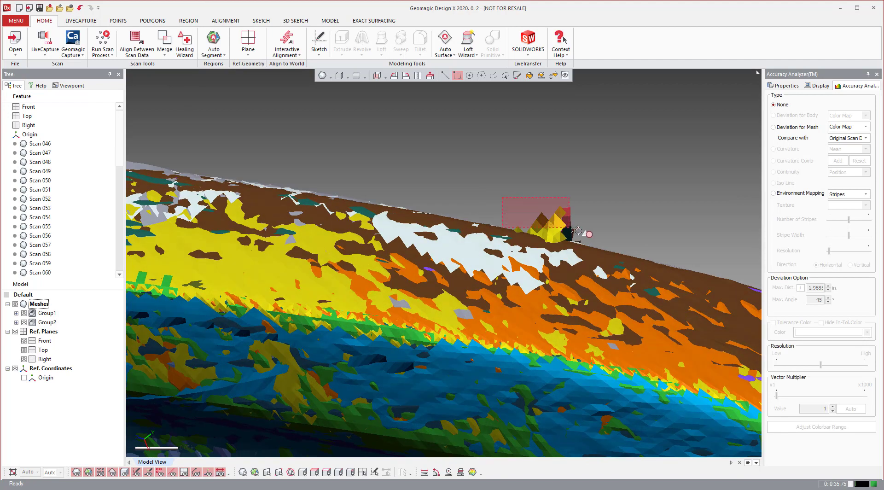
left_click_drag(595, 221, 596, 223)
right_click_drag(564, 241, 577, 211)
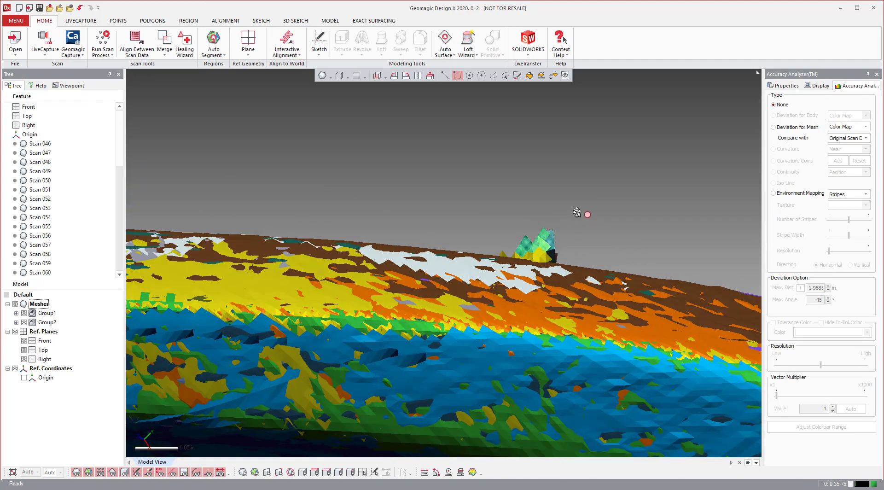
left_click_drag(555, 250, 566, 258)
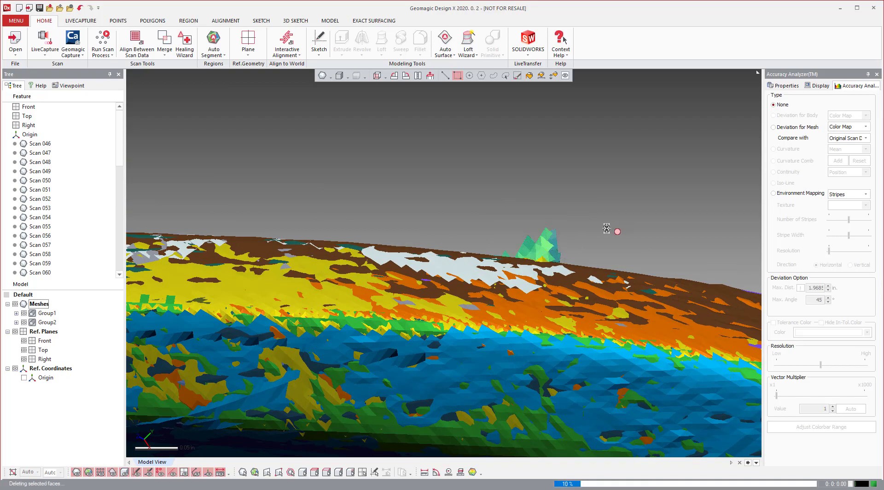
scroll(588, 232, "down", 15)
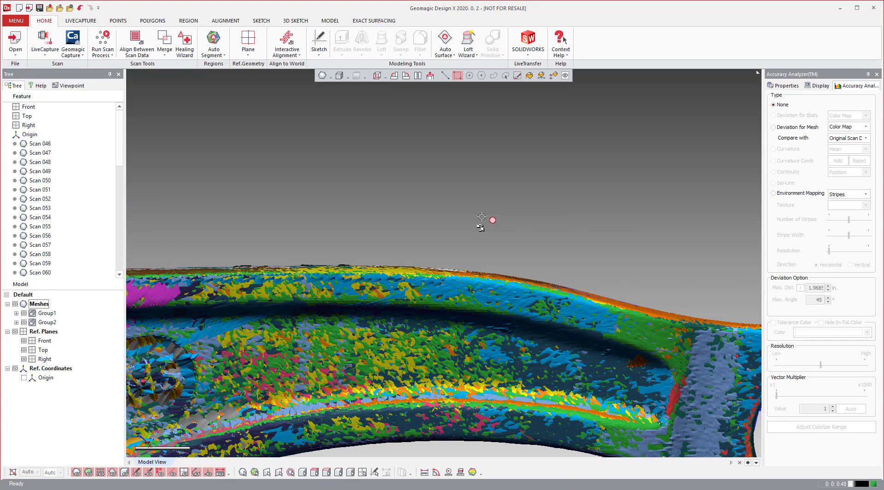
Identify the scan with the stray flap at the recess end near the lower ring and show only Scan 068 from Group2.
scroll(288, 376, "up", 8)
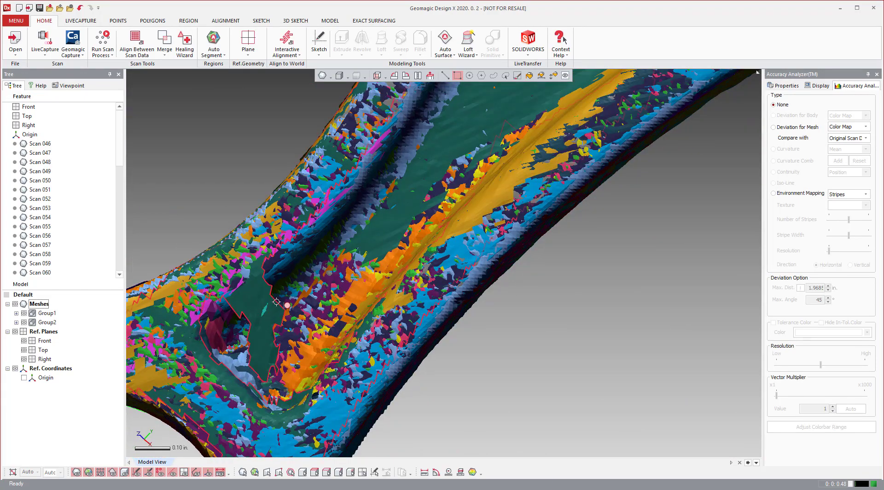
left_click(276, 301)
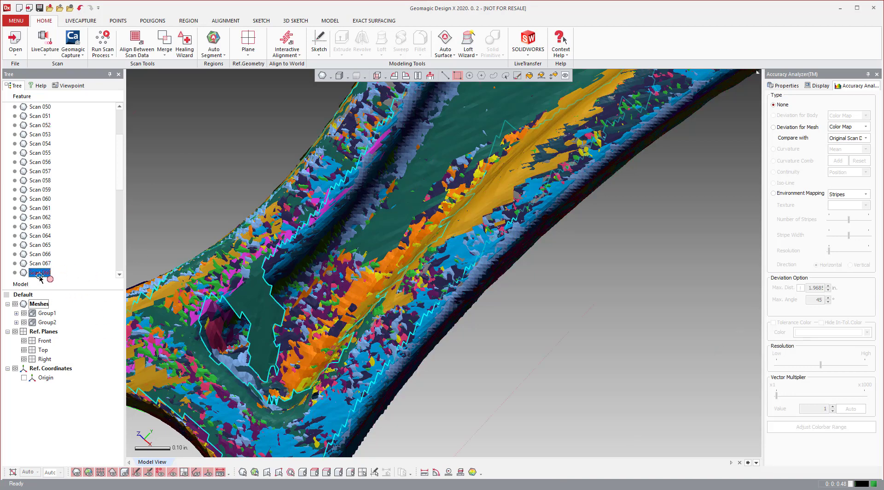
left_click(16, 313)
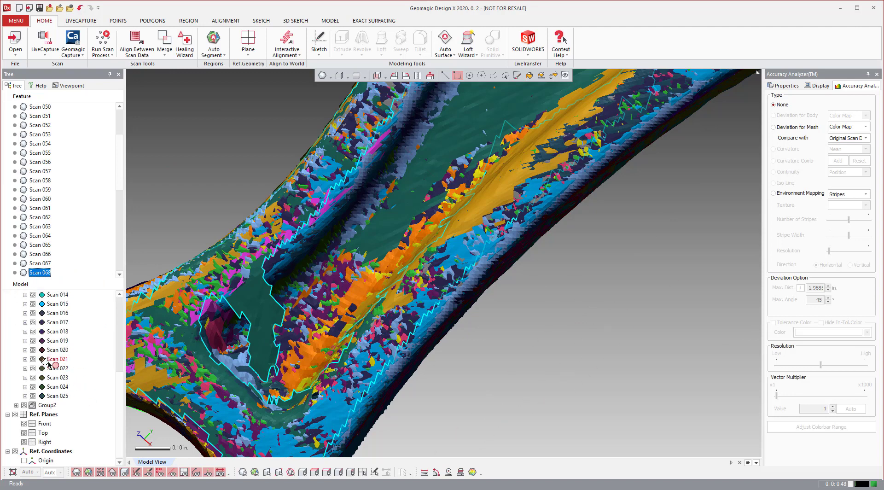
left_click(16, 314)
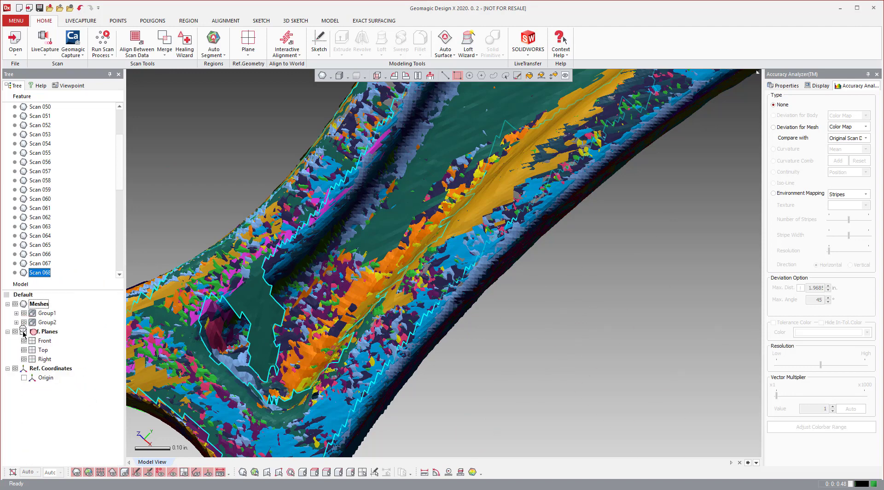
left_click(17, 323)
scroll(73, 375, "down", 5)
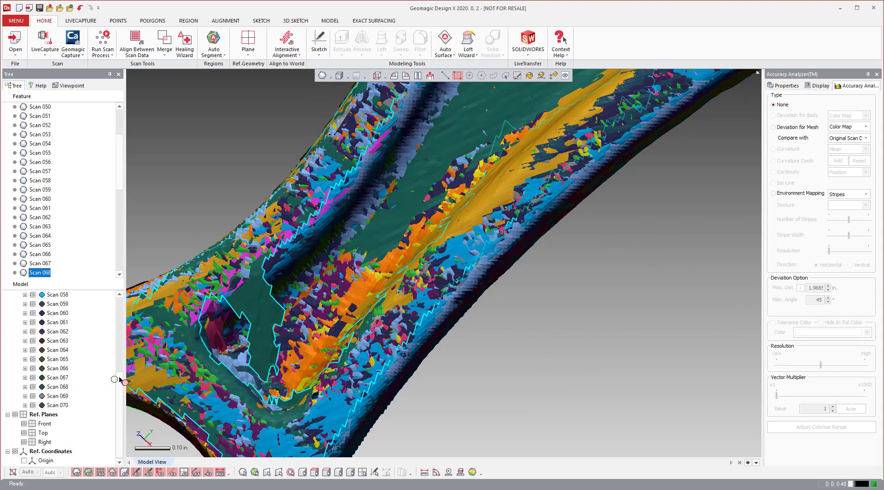
right_click(64, 389)
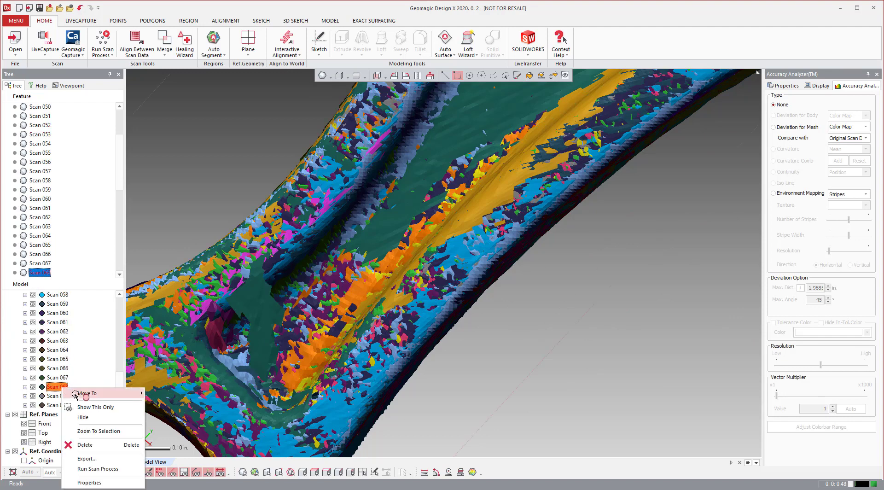
left_click(90, 408)
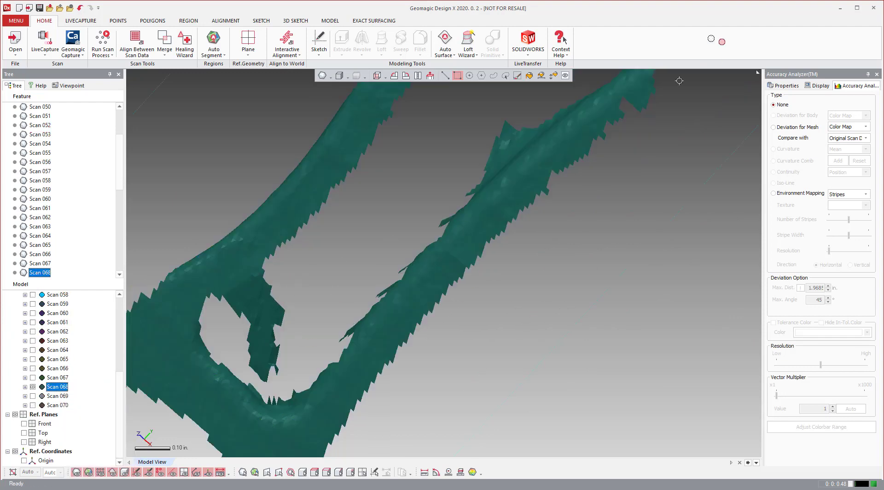
Paint-select and delete Scan 068's stray flap in the recess and the ragged facets along the recess's inner edges.
left_click(520, 76)
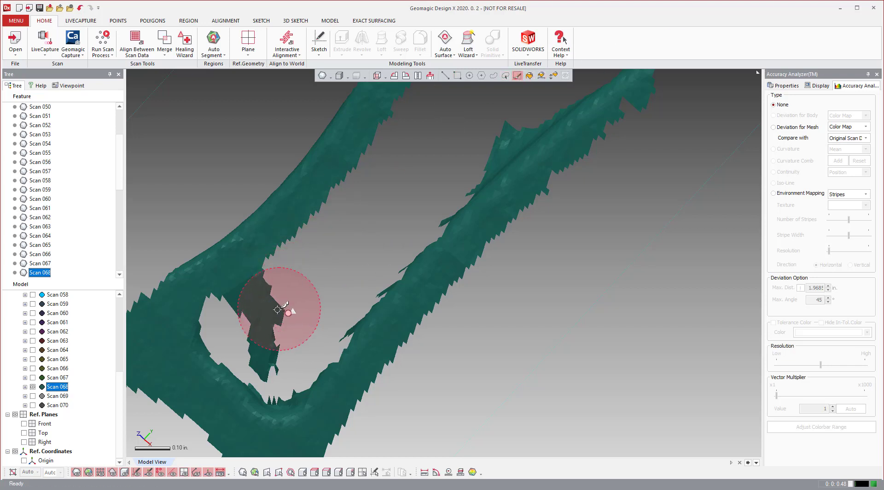
mouse_move(286, 308)
left_mouse_down()
mouse_move(277, 286)
mouse_move(275, 326)
mouse_move(248, 318)
mouse_move(279, 310)
left_mouse_up()
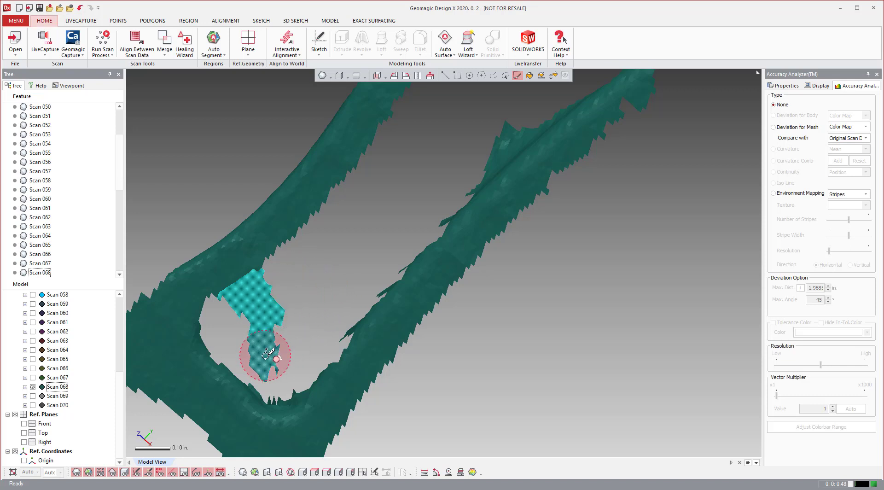
mouse_move(267, 354)
left_mouse_down()
mouse_move(279, 364)
mouse_move(298, 354)
mouse_move(405, 200)
left_mouse_up()
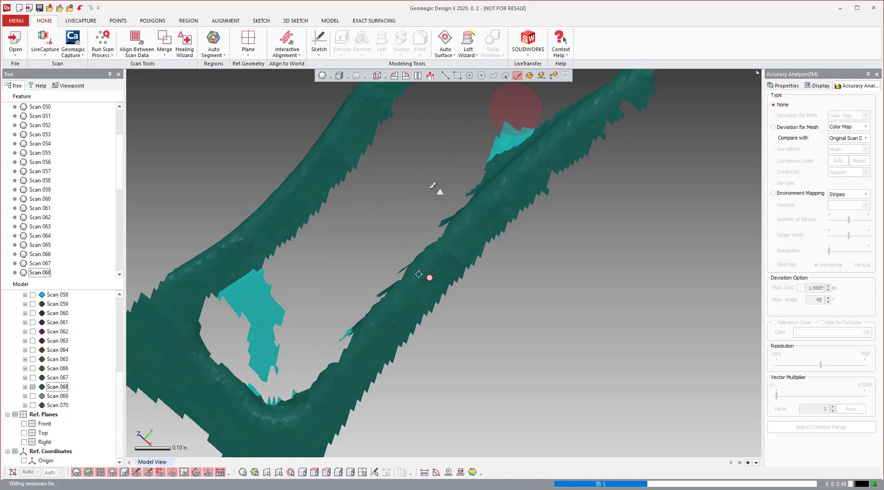
scroll(299, 329, "down", 9)
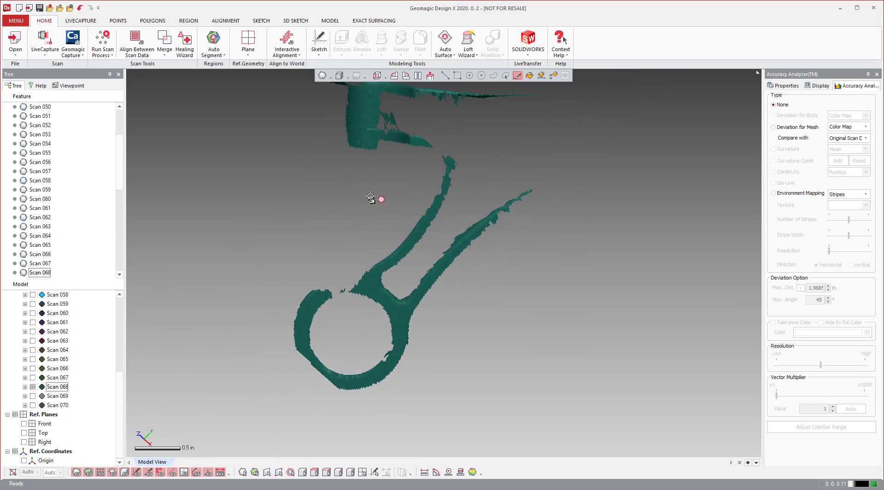
Delete Scan 068's ragged facets beneath the long arm's upper edge and the spiky fragment above the lower flange strip.
right_click_drag(359, 201, 444, 302)
scroll(399, 152, "up", 3)
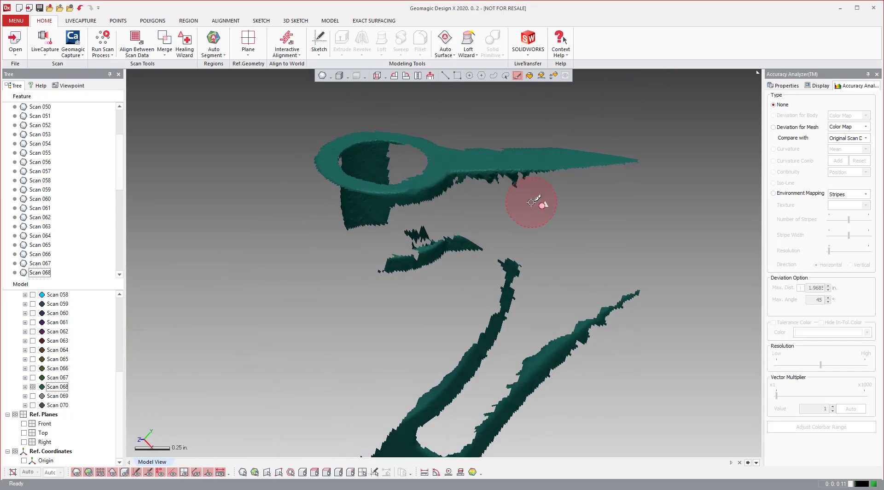
scroll(531, 203, "up", 1)
scroll(532, 203, "up", 4)
mouse_move(537, 182)
left_mouse_down()
mouse_move(480, 174)
mouse_move(390, 181)
left_mouse_up()
mouse_move(474, 243)
right_mouse_down()
mouse_move(452, 243)
mouse_move(475, 231)
right_mouse_up()
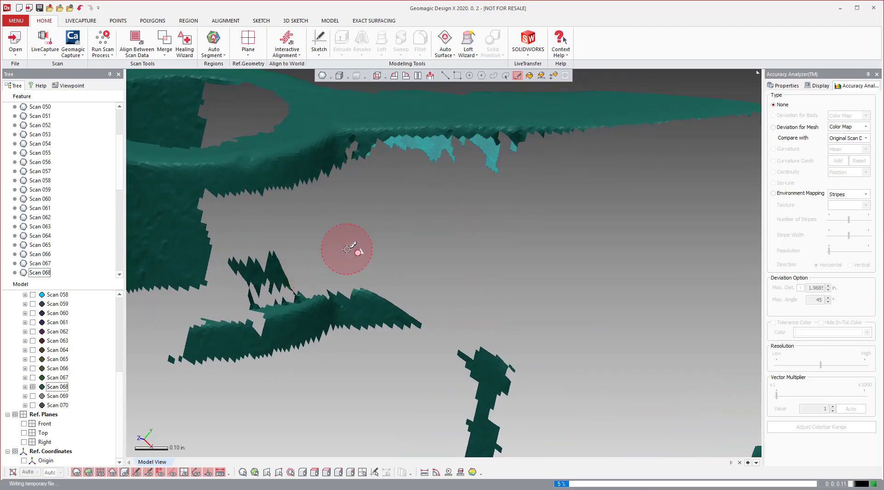
left_click_drag(332, 260, 258, 280)
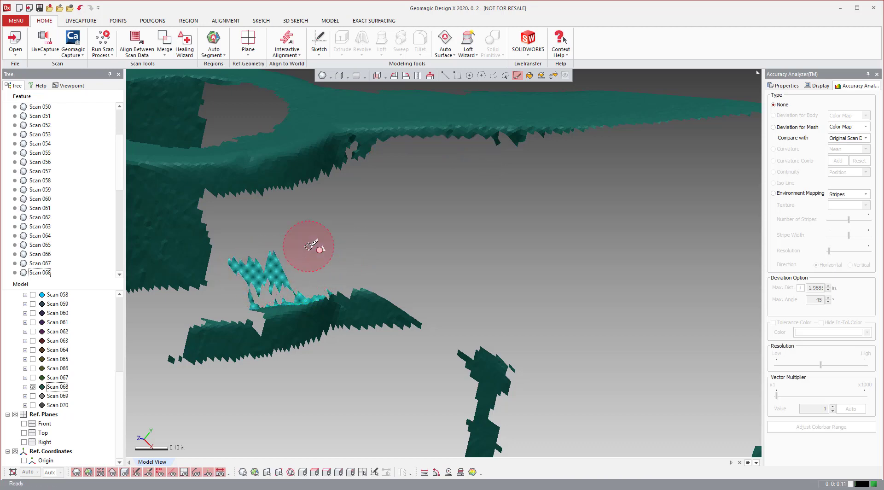
scroll(211, 316, "down", 5)
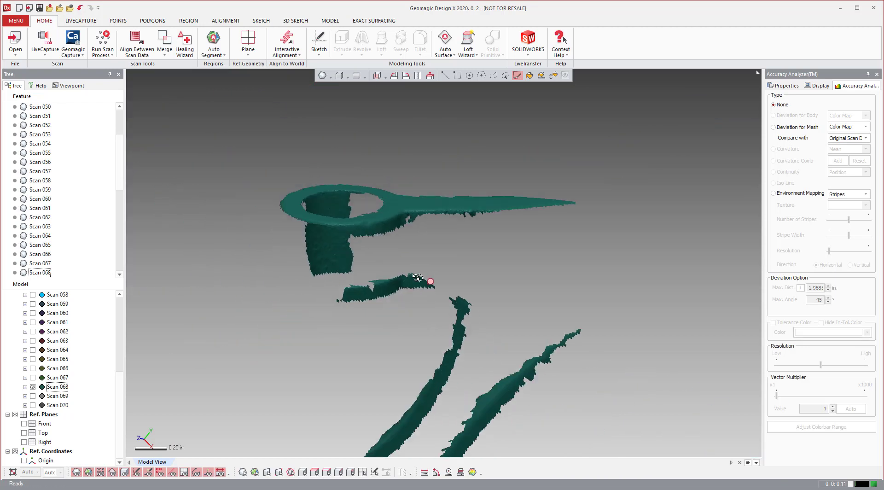
Show all meshes of both groups again.
scroll(76, 353, "up", 5)
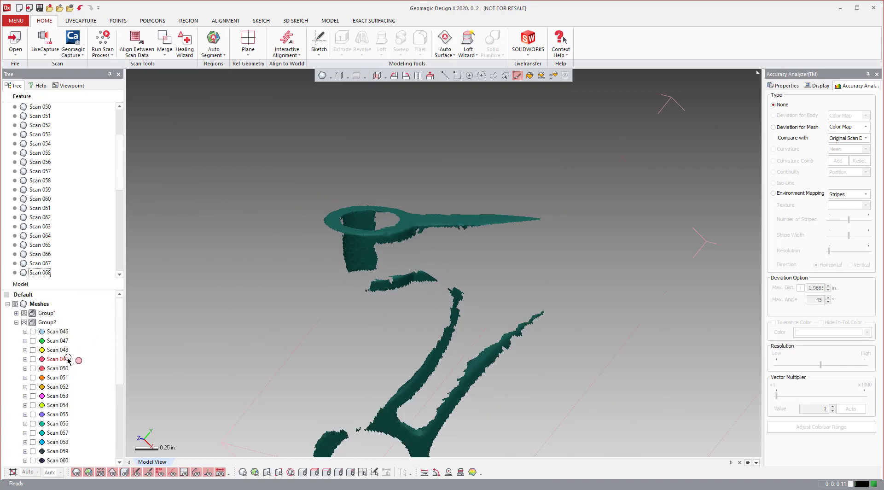
right_click(37, 305)
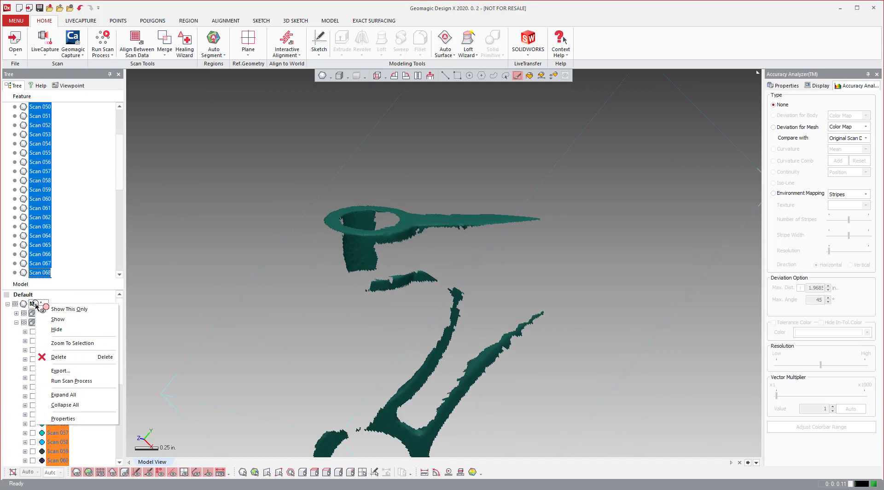
left_click(57, 309)
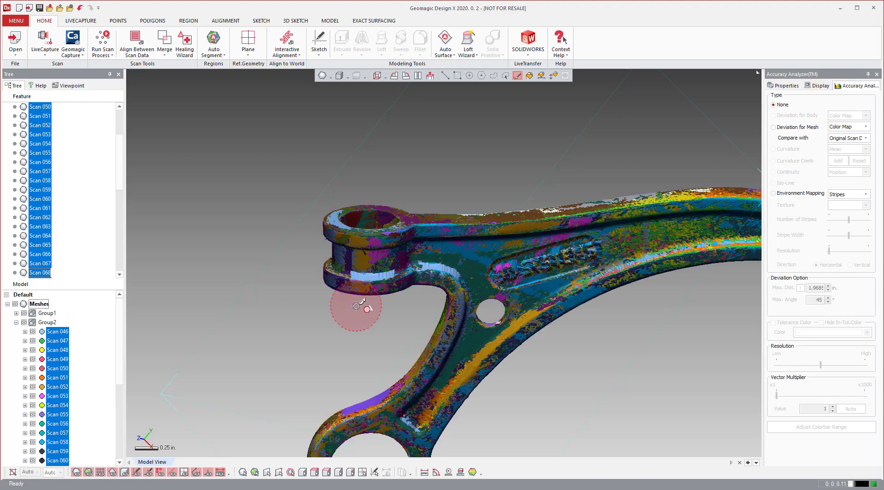
Identify the scan bridging the groove between the upper ring's flanges and show only Scan 046 from Group2.
scroll(436, 312, "down", 3)
scroll(447, 286, "up", 9)
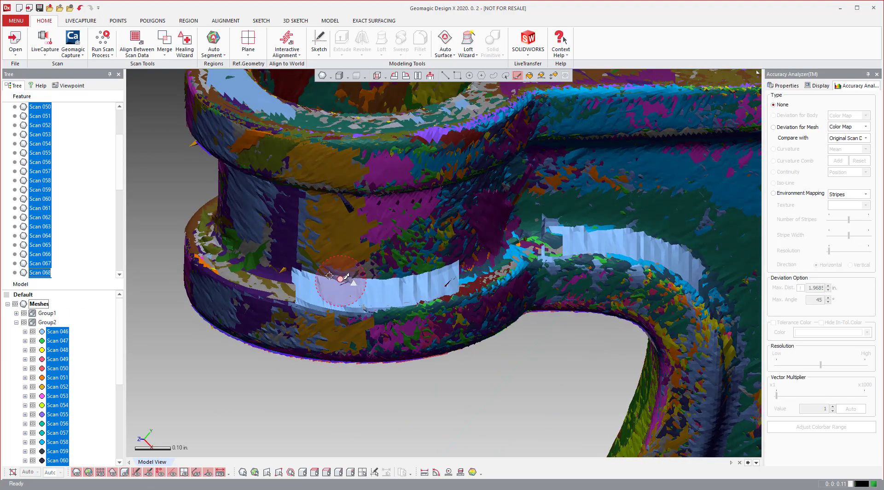
scroll(451, 288, "up", 3)
left_click(459, 76)
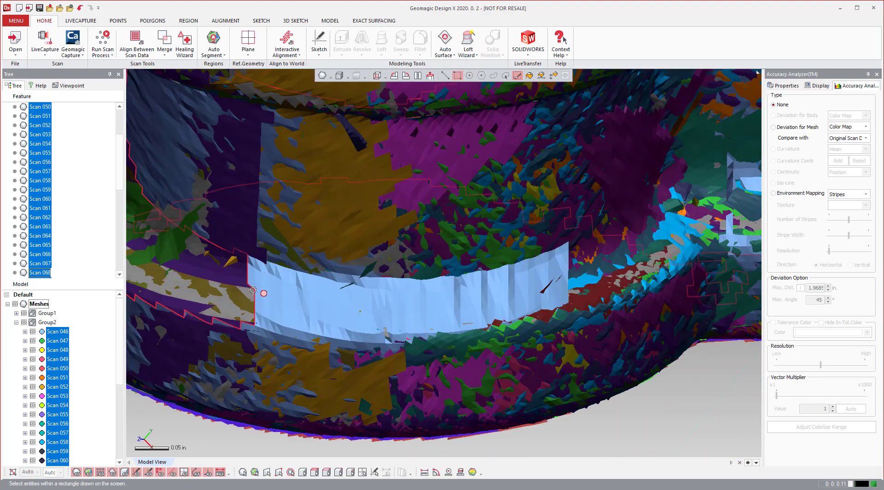
left_click(253, 291)
scroll(438, 278, "down", 3)
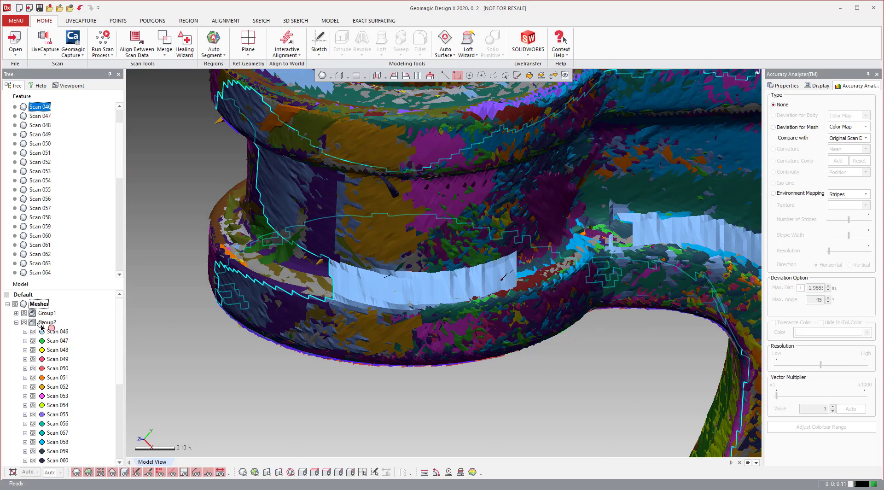
left_click(17, 313)
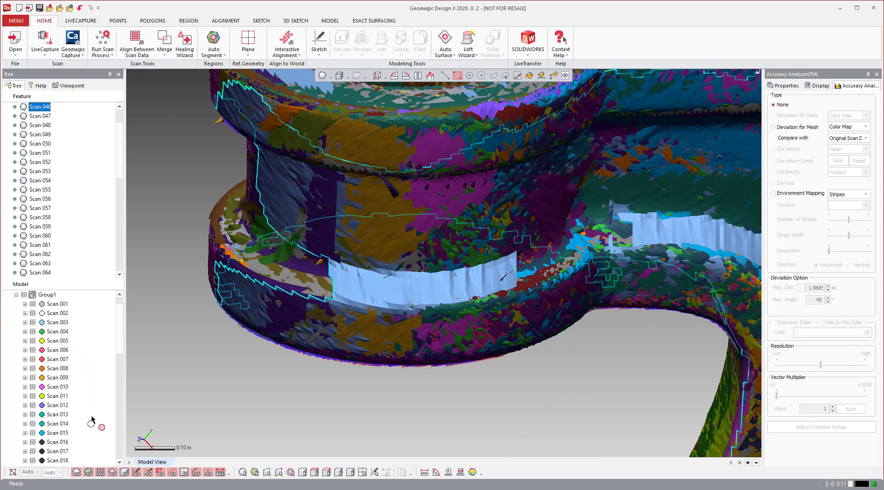
left_click(45, 107)
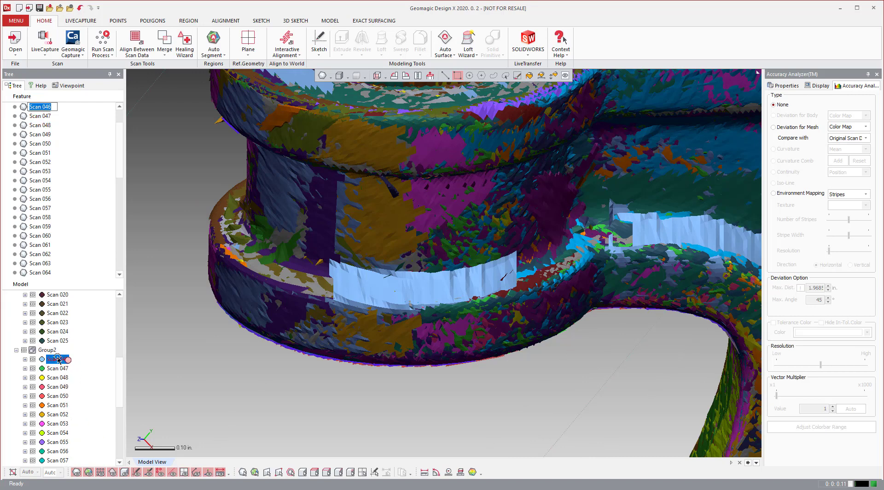
right_click(60, 362)
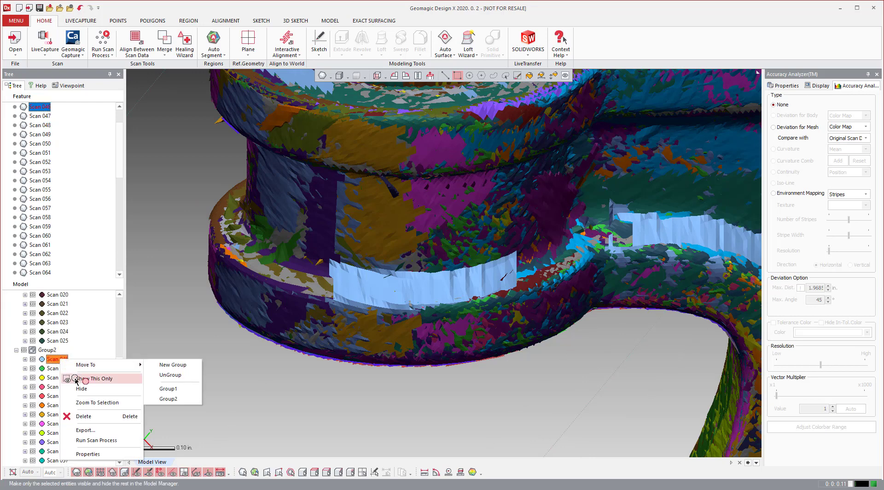
left_click(76, 377)
Paint-select and delete the bridging facets between the two ring flanges on Scan 046.
right_click_drag(467, 289, 464, 293)
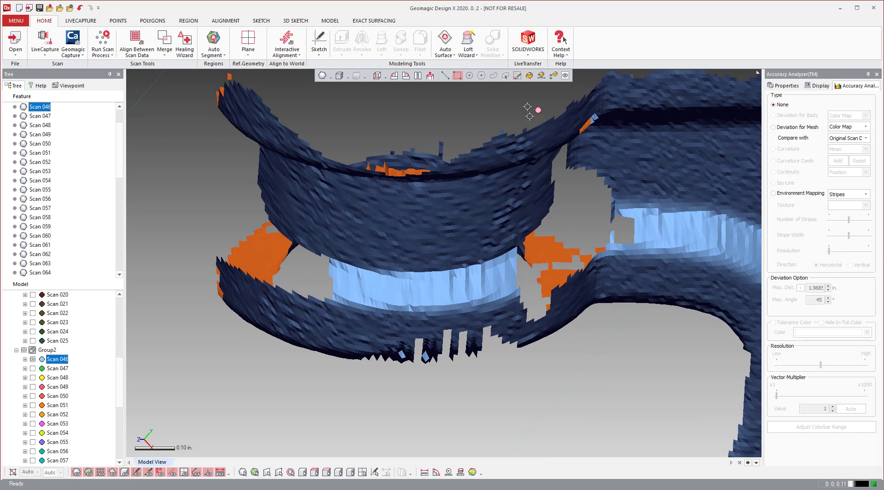
left_click(519, 77)
mouse_move(548, 258)
left_mouse_down()
mouse_move(524, 271)
mouse_move(405, 283)
mouse_move(340, 278)
mouse_move(432, 293)
mouse_move(497, 281)
left_mouse_up()
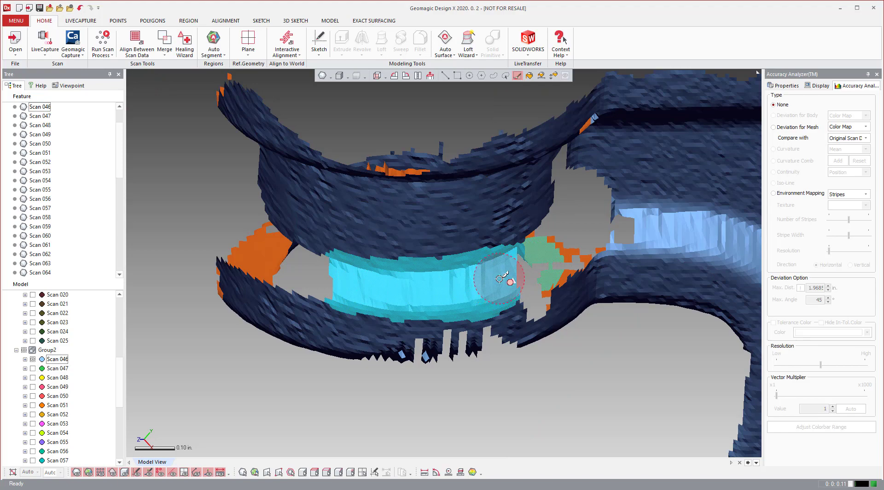
key("Delete")
scroll(534, 225, "down", 4)
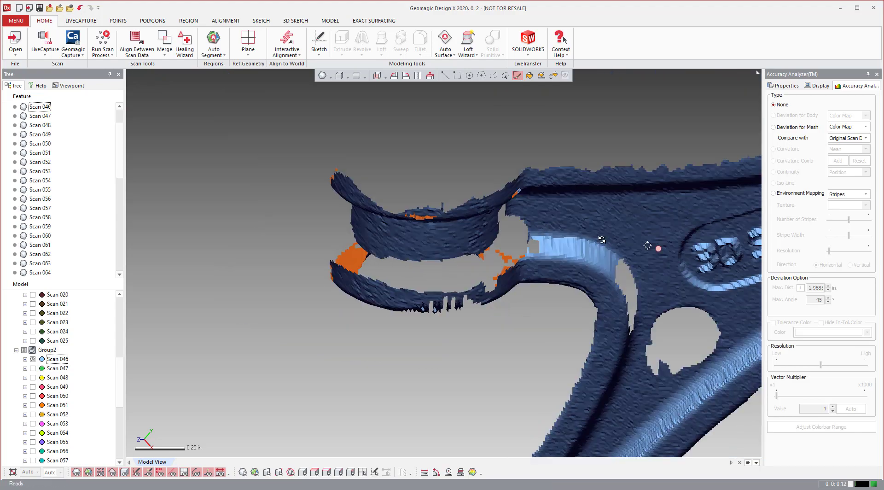
Remove Scan 046's bridging strip along the curved inner edge beside the ring and check the rest of the scan.
scroll(643, 245, "up", 4)
right_click_drag(604, 258, 579, 267)
mouse_move(567, 301)
left_mouse_down()
mouse_move(468, 253)
mouse_move(355, 243)
mouse_move(450, 247)
mouse_move(541, 271)
mouse_move(562, 291)
left_mouse_up()
scroll(529, 279, "down", 10)
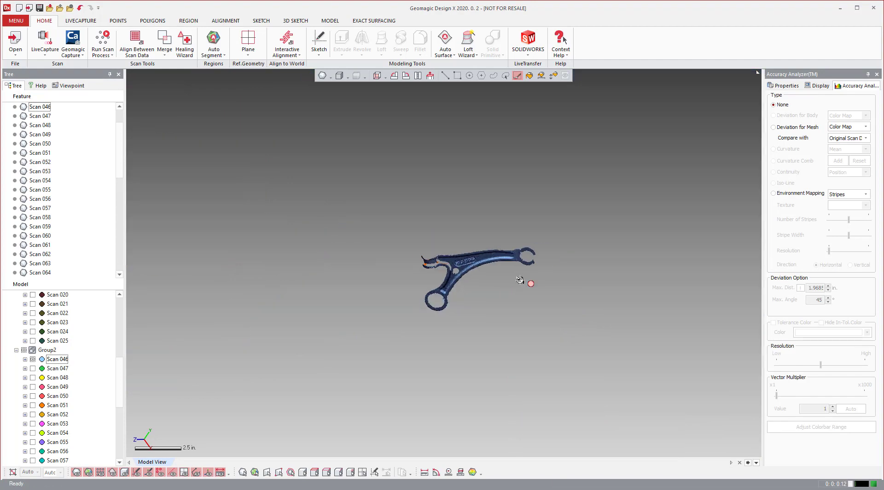
scroll(450, 261, "up", 8)
scroll(393, 258, "down", 2)
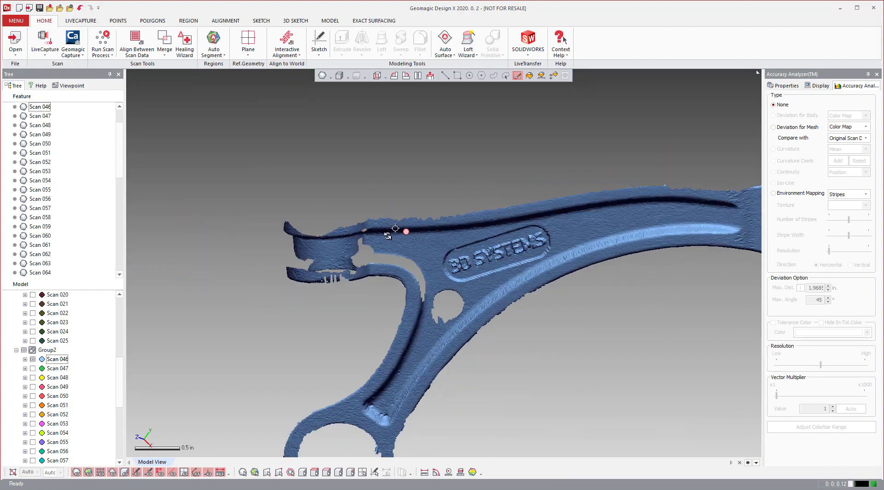
Check the lower ring and groove end on Scan 046, and show all meshes of both groups again.
scroll(393, 258, "down", 2)
scroll(364, 382, "up", 7)
mouse_move(374, 308)
right_mouse_down()
mouse_move(419, 317)
mouse_move(409, 332)
mouse_move(484, 285)
mouse_move(389, 312)
right_mouse_up()
left_click_drag(388, 312, 387, 318)
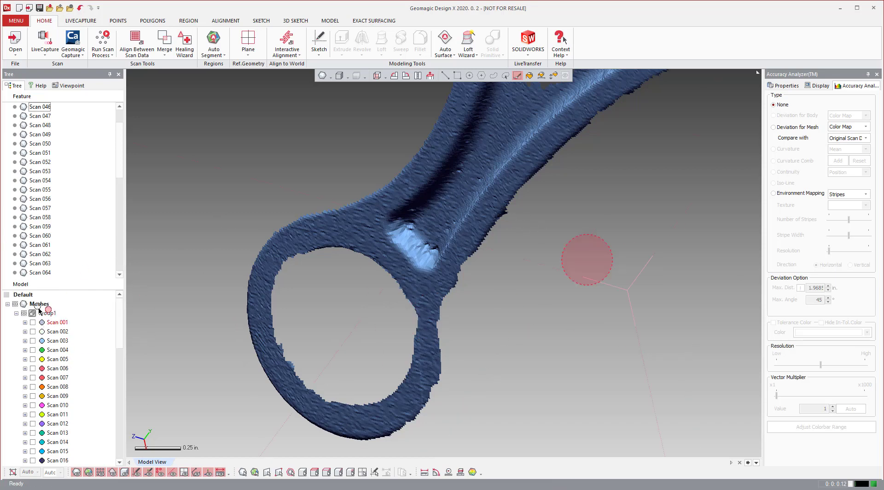
left_click(38, 306)
right_click(39, 305)
left_click(56, 309)
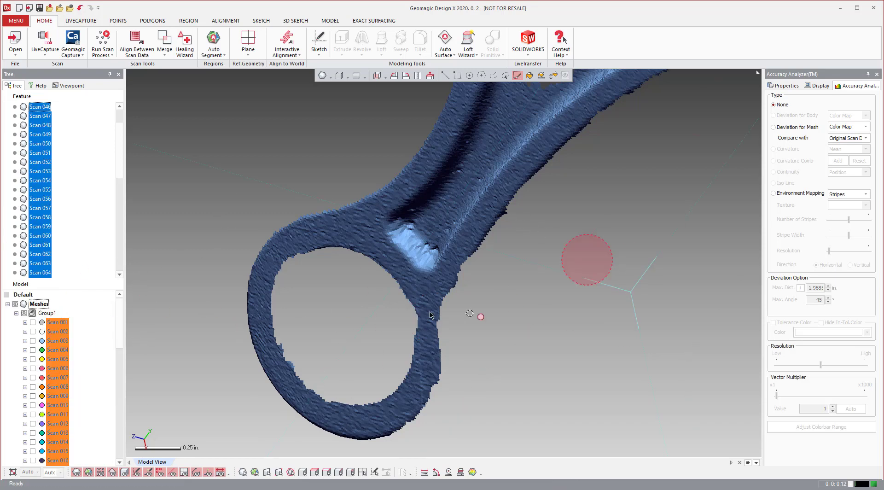
Identify the scan covering the end of the groove beside the lower ring and show only Scan 046 from Group2.
scroll(438, 269, "down", 4)
scroll(438, 268, "up", 8)
right_click_drag(438, 269, 427, 218)
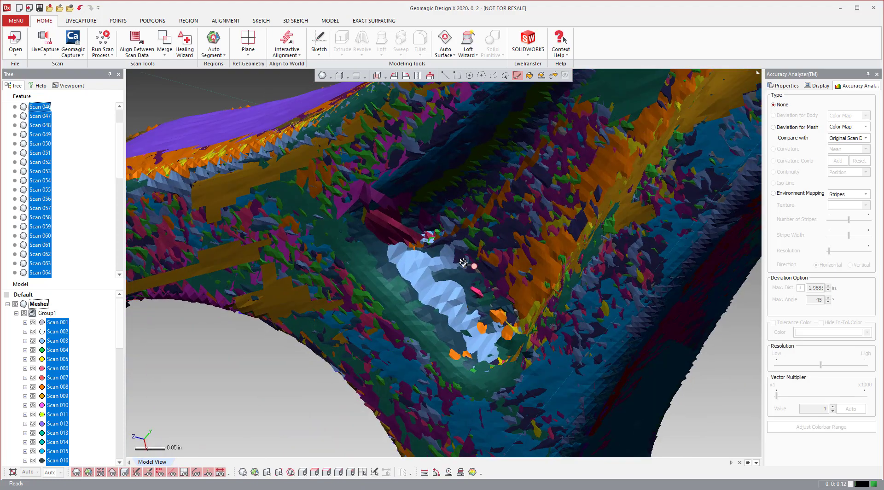
scroll(430, 253, "up", 5)
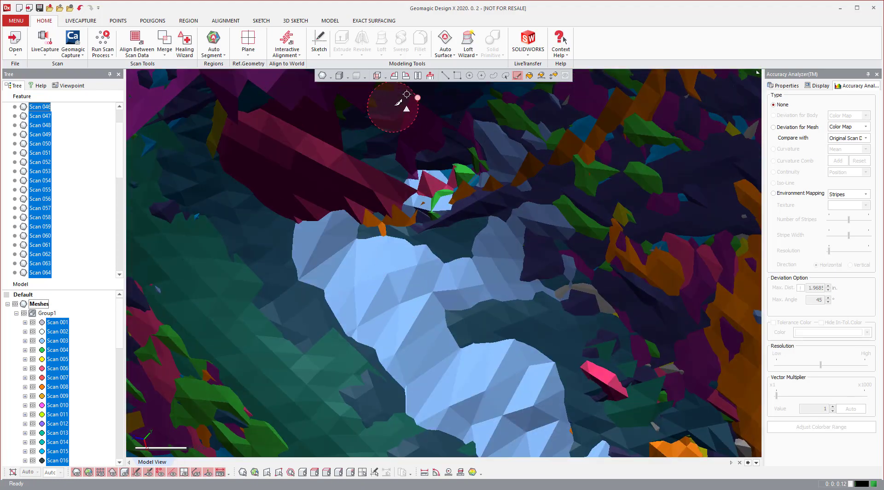
left_click(456, 76)
left_click(379, 271)
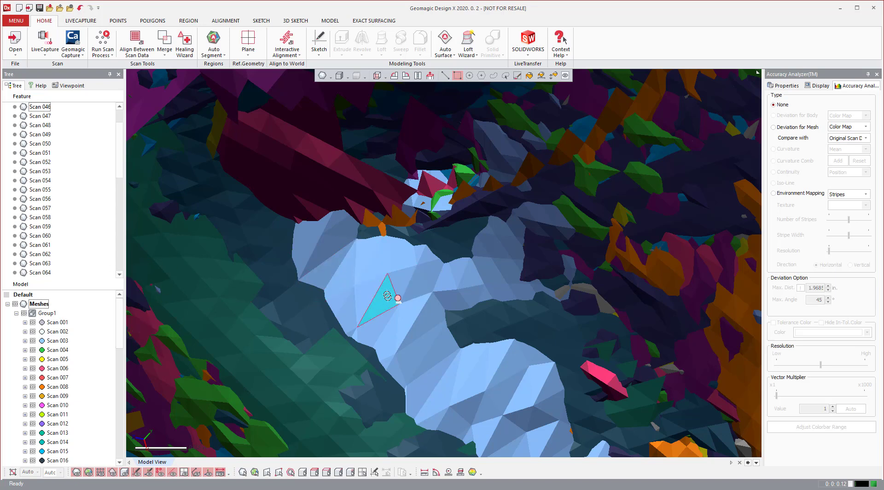
scroll(57, 341, "down", 4)
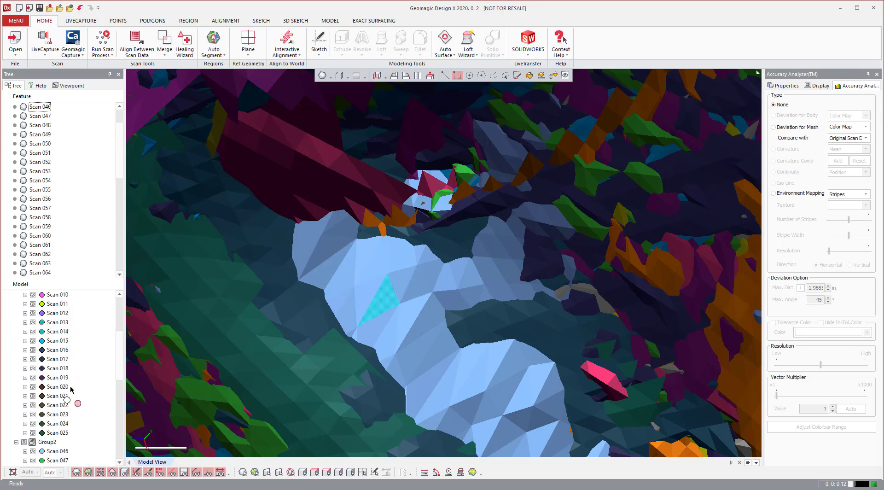
left_click(59, 450)
right_click(58, 450)
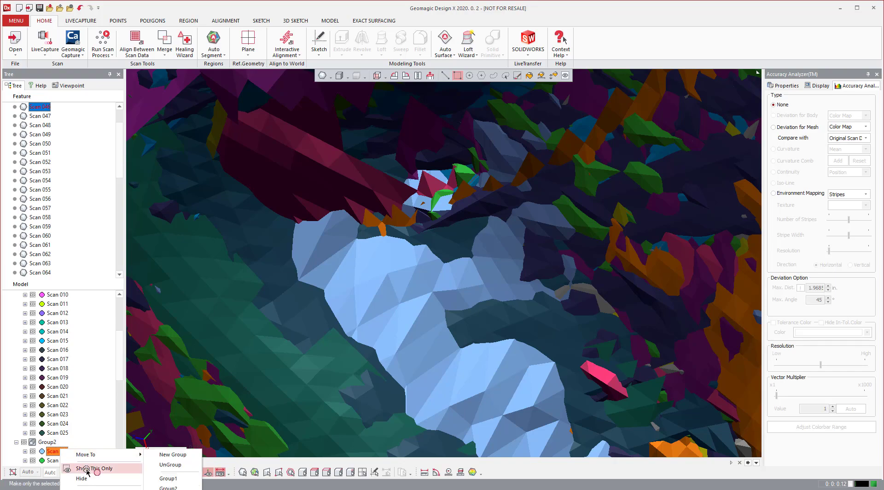
left_click(86, 468)
Paint-select and delete Scan 046's facets at the groove end, on the arm's outer edge and along the lower ring's inner edge.
right_click_drag(546, 188, 496, 115)
left_click(517, 76)
mouse_move(404, 276)
left_mouse_down()
mouse_move(395, 256)
mouse_move(430, 320)
mouse_move(525, 356)
mouse_move(426, 261)
mouse_move(387, 253)
mouse_move(421, 316)
mouse_move(538, 360)
mouse_move(543, 316)
mouse_move(426, 247)
mouse_move(441, 235)
left_mouse_up()
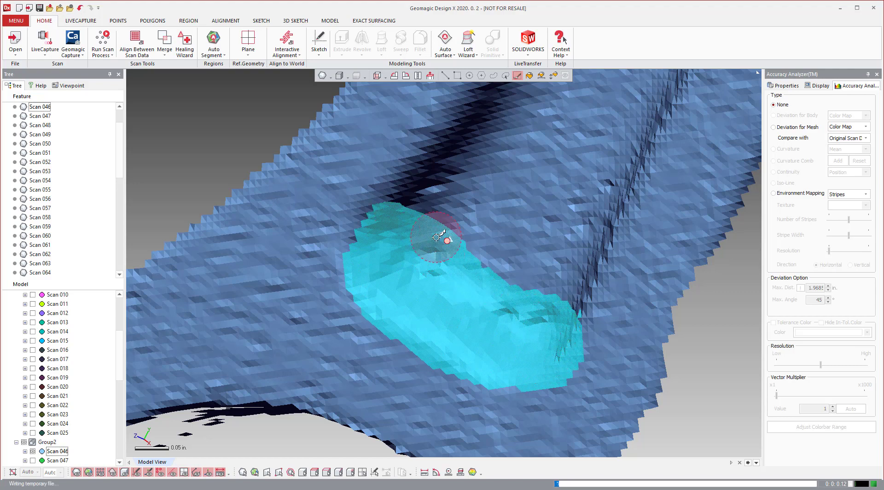
scroll(474, 254, "down", 8)
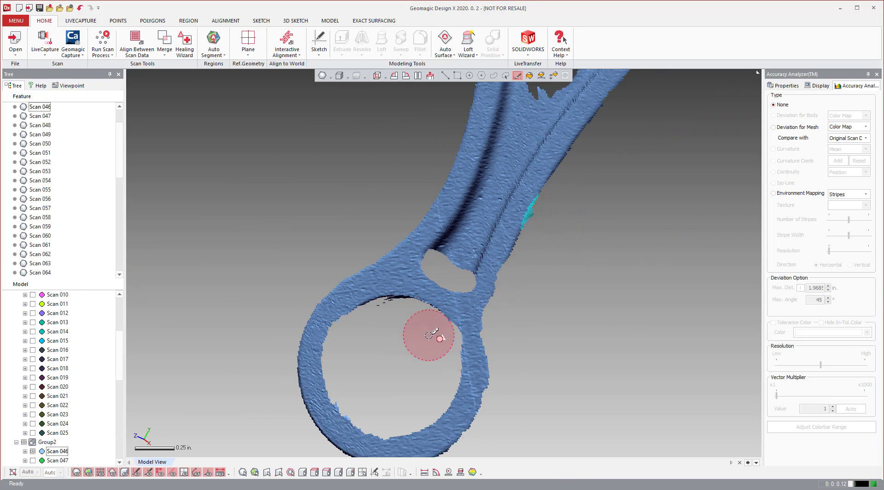
mouse_move(429, 335)
left_mouse_down()
mouse_move(396, 317)
mouse_move(347, 333)
left_mouse_up()
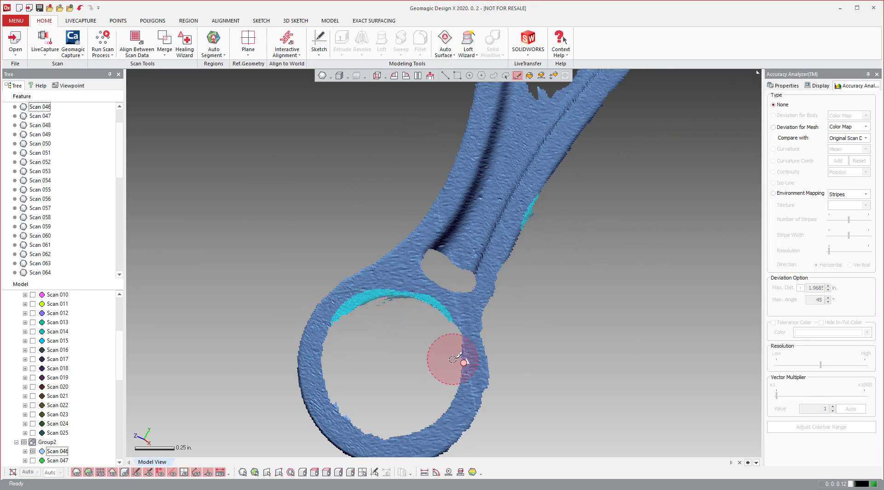
key("Delete")
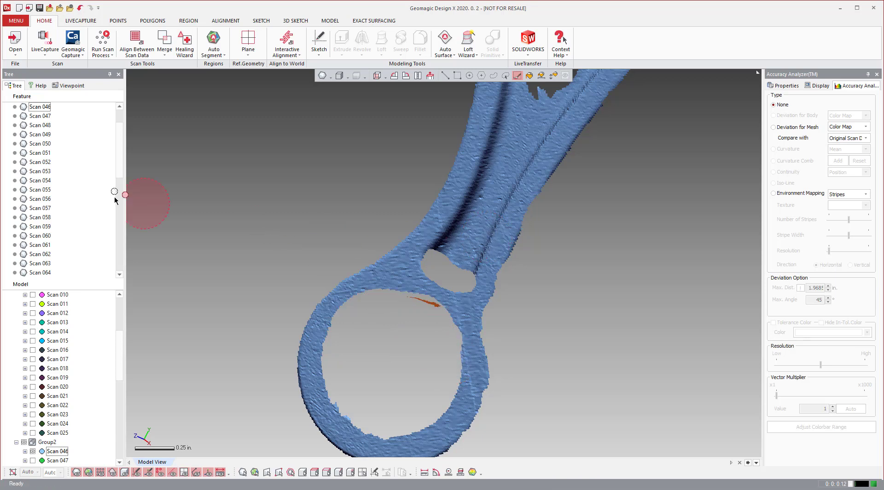
Show all meshes of Group1 and Group2 together and bring the whole control arm into view.
scroll(69, 341, "up", 4)
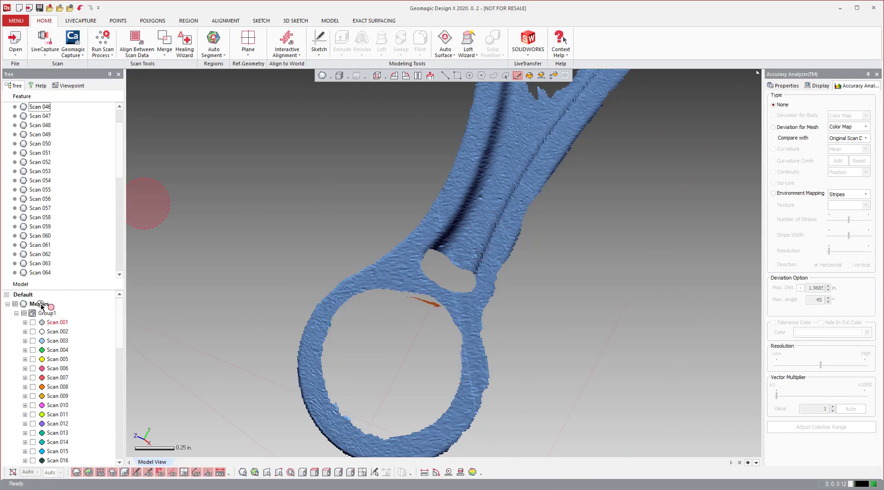
right_click(41, 304)
left_click(52, 309)
scroll(369, 312, "down", 6)
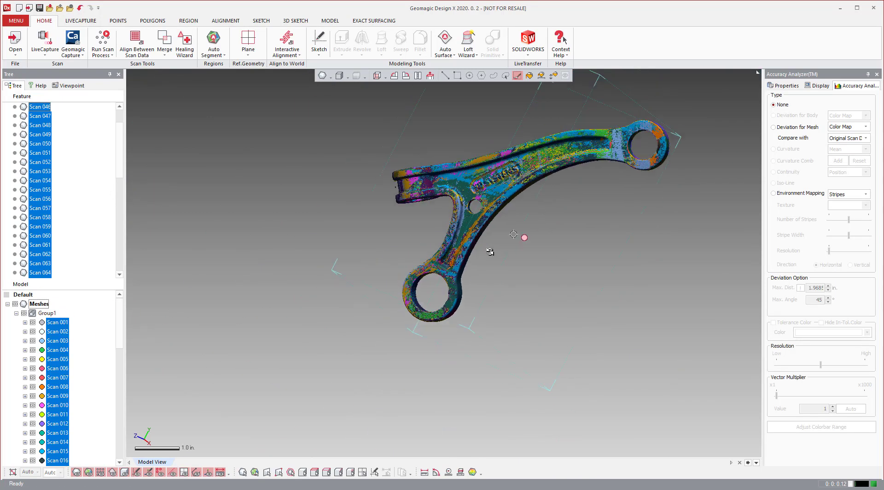
Examine the combined scans around the 3D SYSTEMS lettering, the rings and the rest of the arm for remaining stray facets.
right_click_drag(504, 241, 516, 232)
scroll(640, 141, "up", 5)
mouse_move(644, 140)
right_mouse_down()
mouse_move(621, 191)
mouse_move(574, 210)
right_mouse_up()
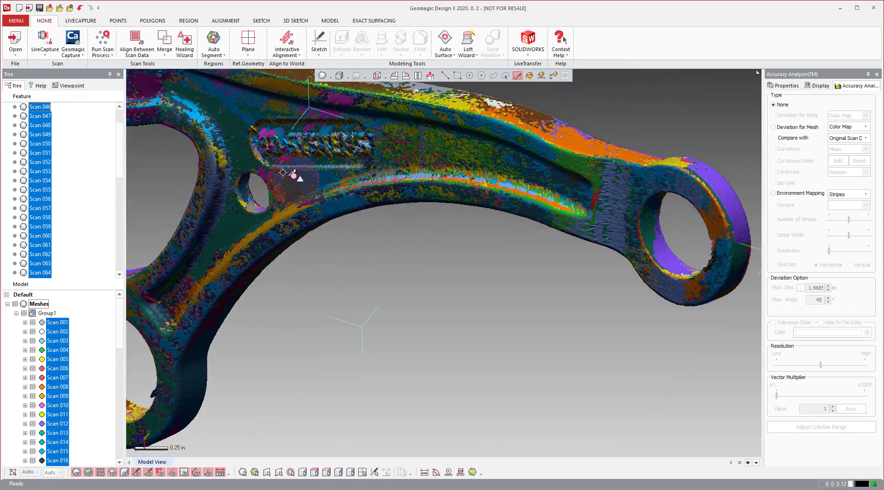
scroll(288, 168, "up", 10)
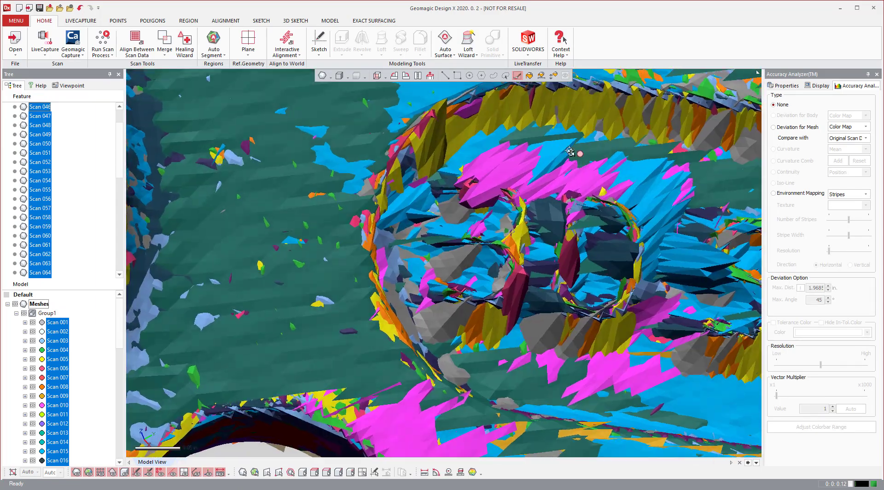
scroll(570, 152, "down", 3)
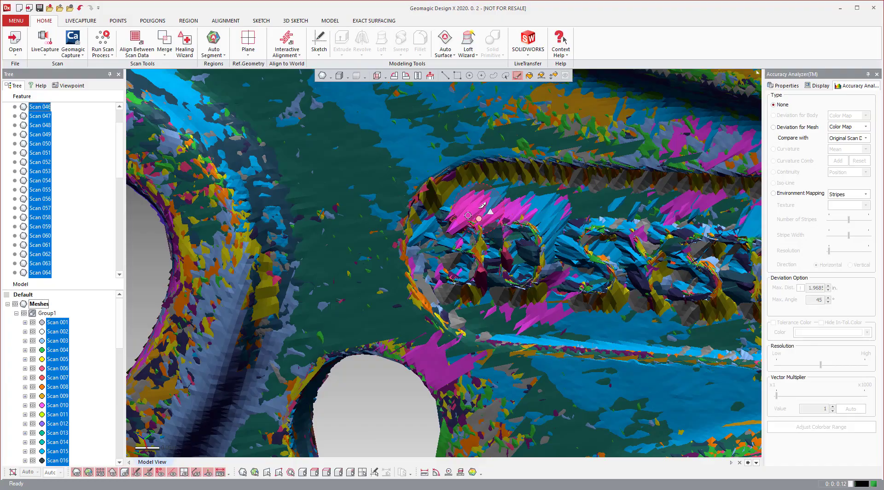
right_click_drag(475, 211, 322, 321)
right_click_drag(384, 320, 553, 319)
scroll(446, 291, "down", 5)
scroll(209, 250, "up", 3)
right_click_drag(208, 251, 409, 300)
scroll(410, 297, "down", 6)
scroll(658, 289, "up", 4)
right_click_drag(460, 242, 422, 263)
scroll(423, 263, "down", 5)
scroll(636, 203, "up", 4)
scroll(366, 240, "down", 2)
right_click_drag(517, 179, 404, 382)
scroll(405, 375, "up", 5)
scroll(426, 267, "down", 3)
right_click_drag(442, 224, 392, 203)
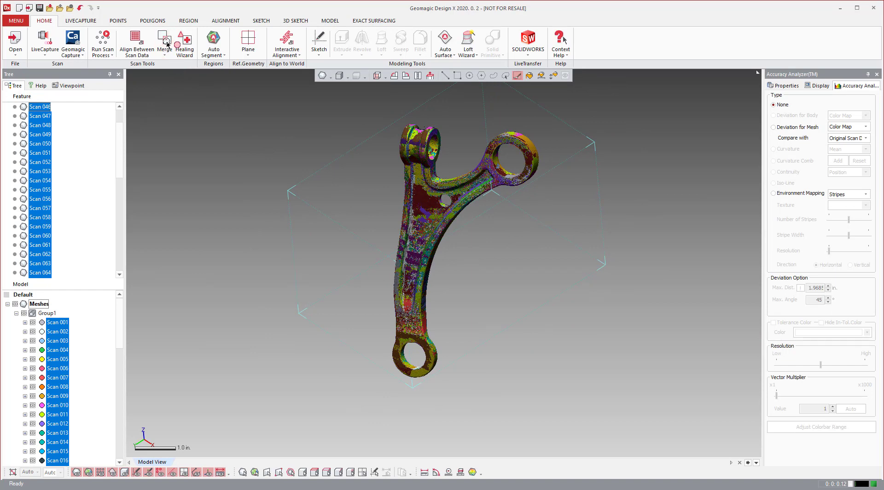
Start the Merge command on all scans and review the options of Surface Merge, Volume Merge and Mesh Construction.
left_click(166, 44)
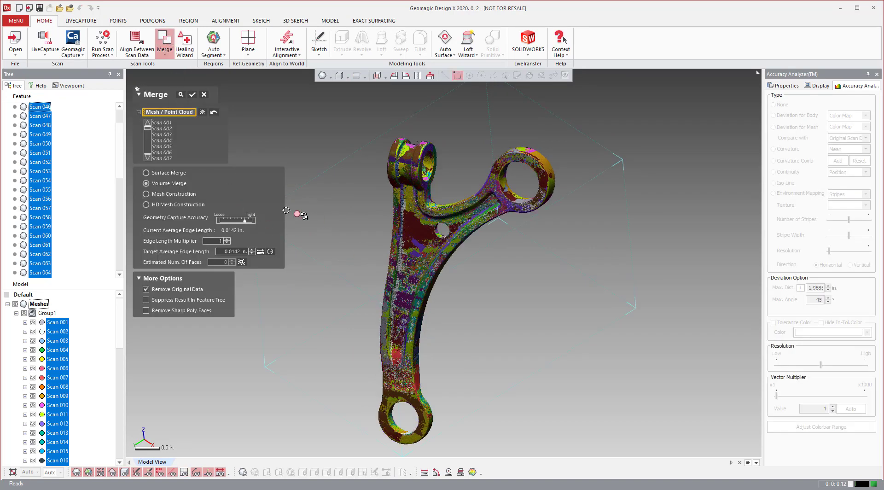
left_click(159, 174)
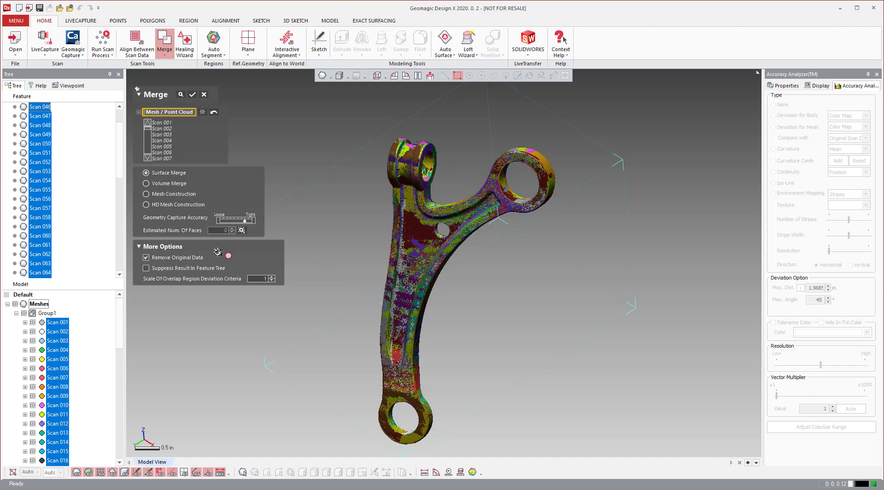
left_click(172, 184)
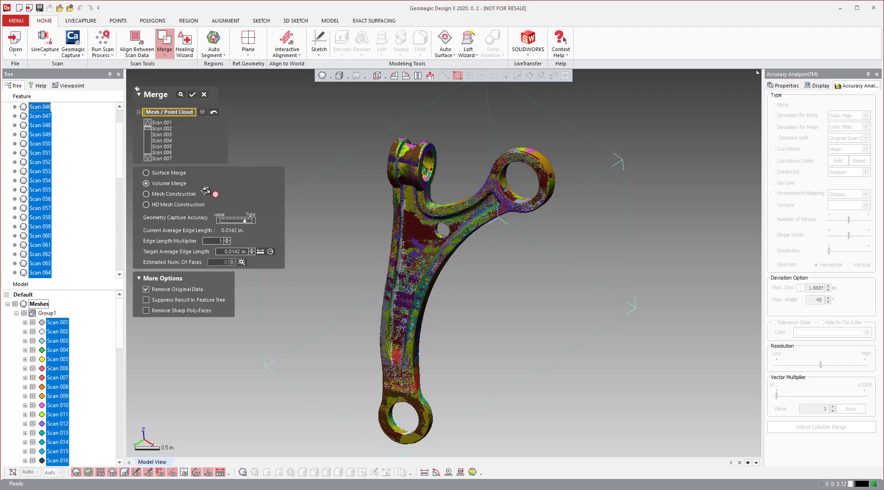
scroll(402, 280, "down", 2)
scroll(403, 278, "up", 2)
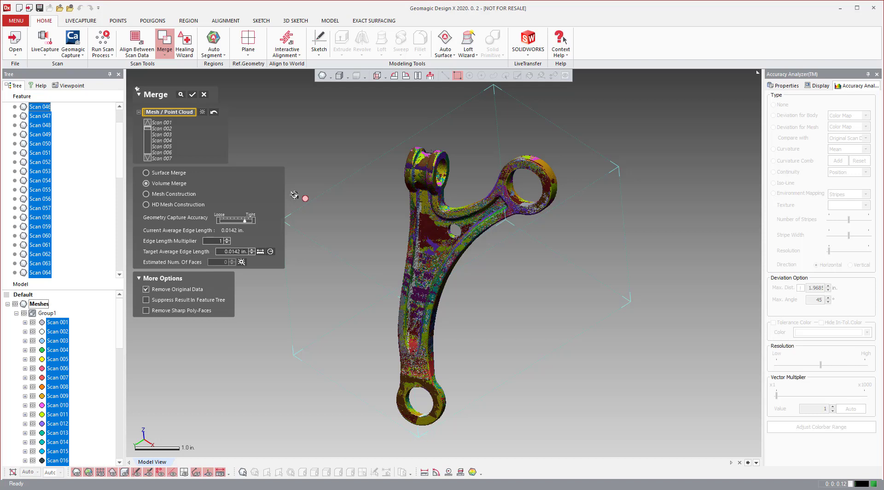
left_click(166, 194)
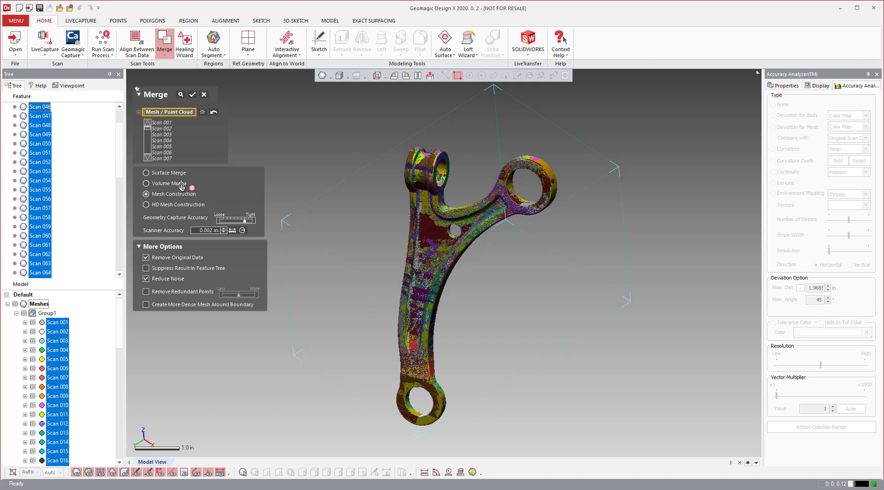
Merge all scans using HD Mesh Construction with the least boundary extension to fill holes and a curved filled-area shape.
left_click(164, 205)
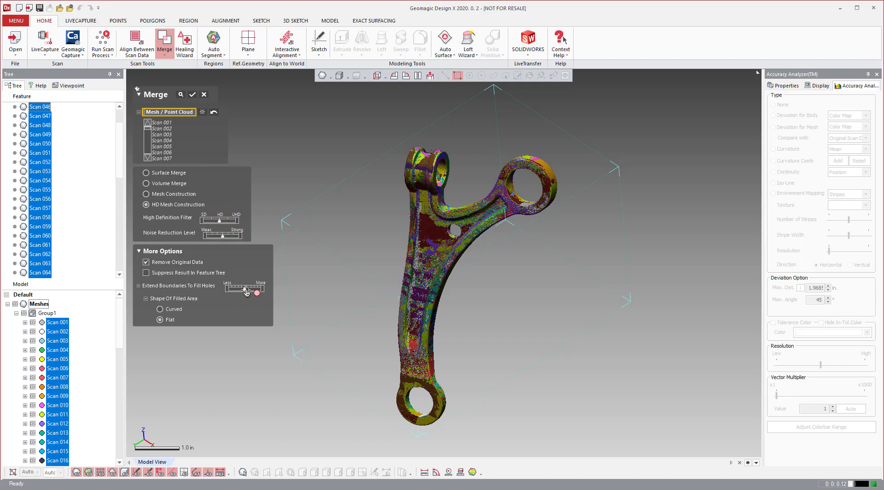
left_click_drag(246, 291, 217, 292)
left_click(172, 309)
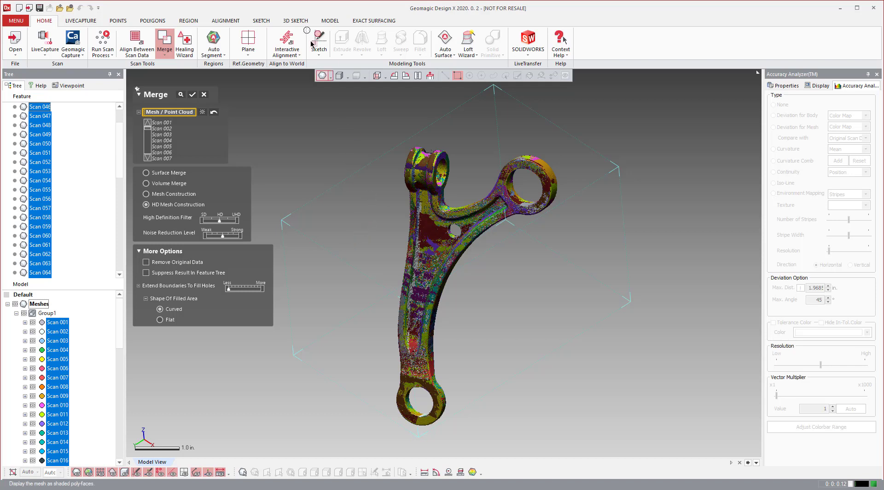
left_click(191, 96)
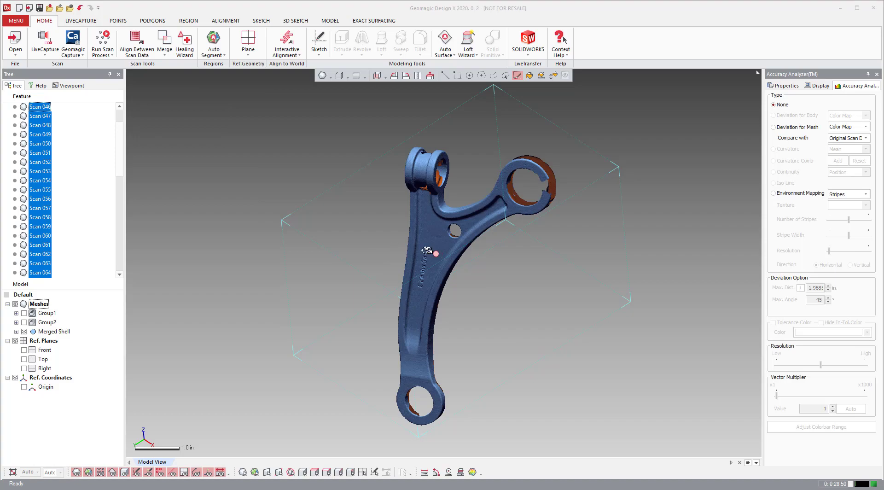
Compare the merged shell's 3D SYSTEMS lettering with the raw scans of both groups and inspect the merged arm for holes.
right_click_drag(392, 238, 446, 251)
scroll(493, 294, "up", 10)
right_click_drag(513, 304, 461, 288)
scroll(361, 266, "up", 4)
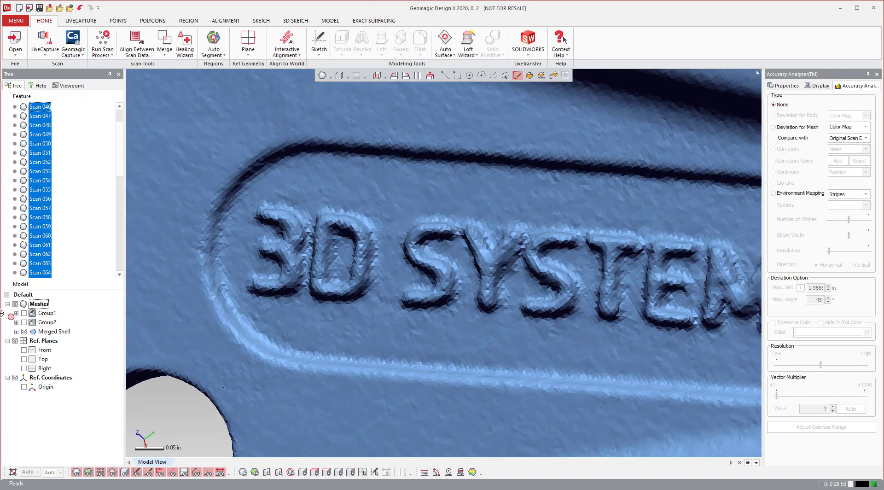
left_click(24, 322)
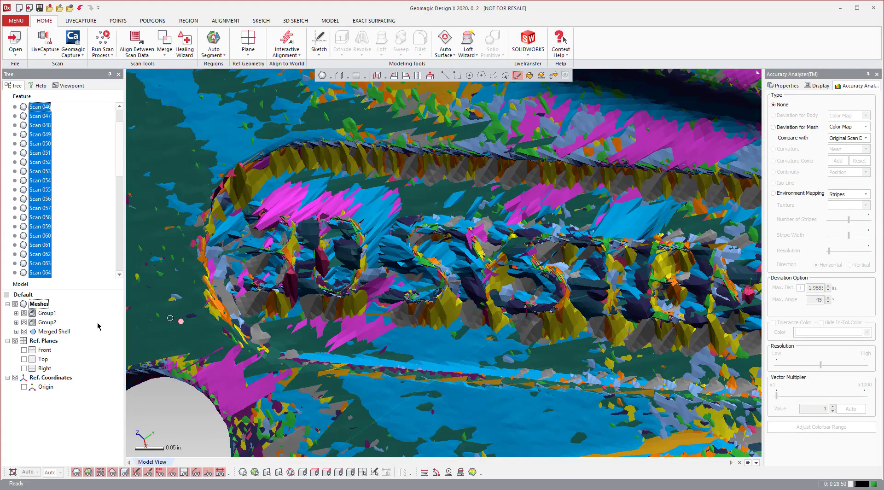
left_click(25, 322)
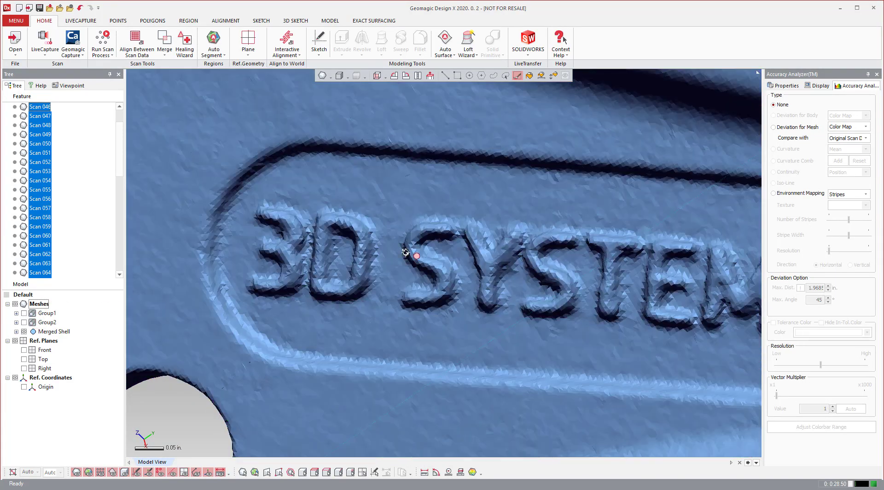
scroll(406, 252, "down", 5)
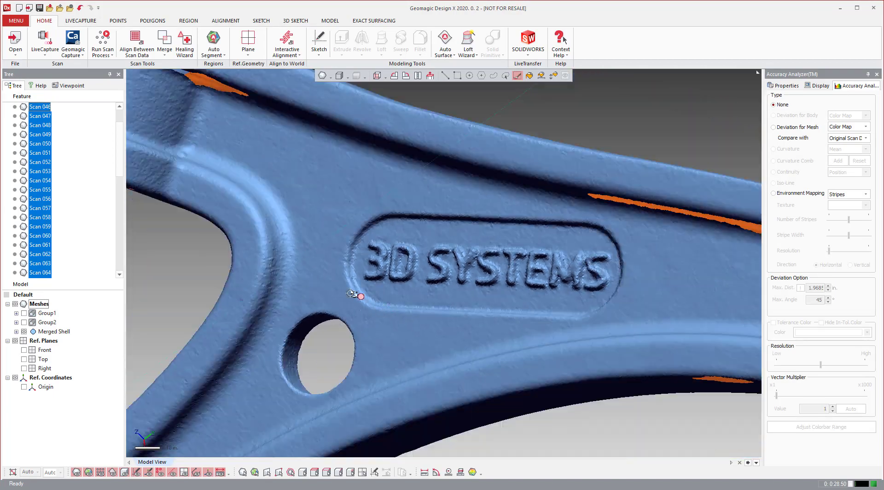
right_click_drag(350, 294, 424, 270)
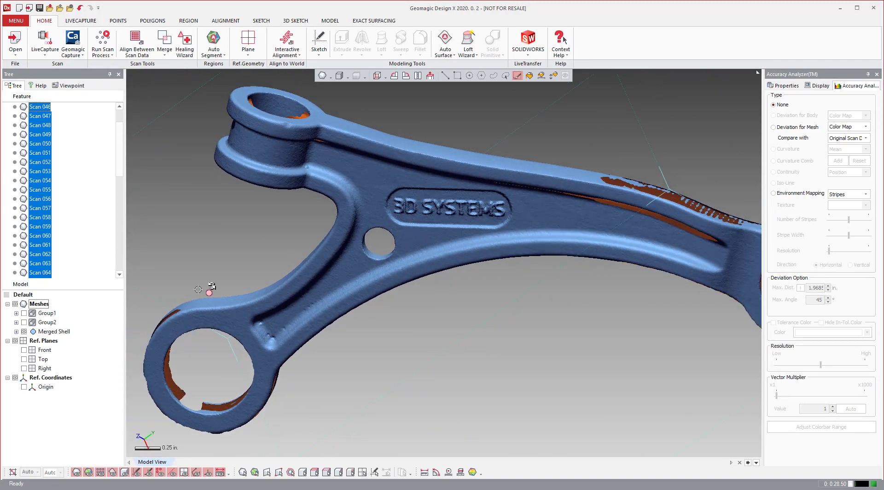